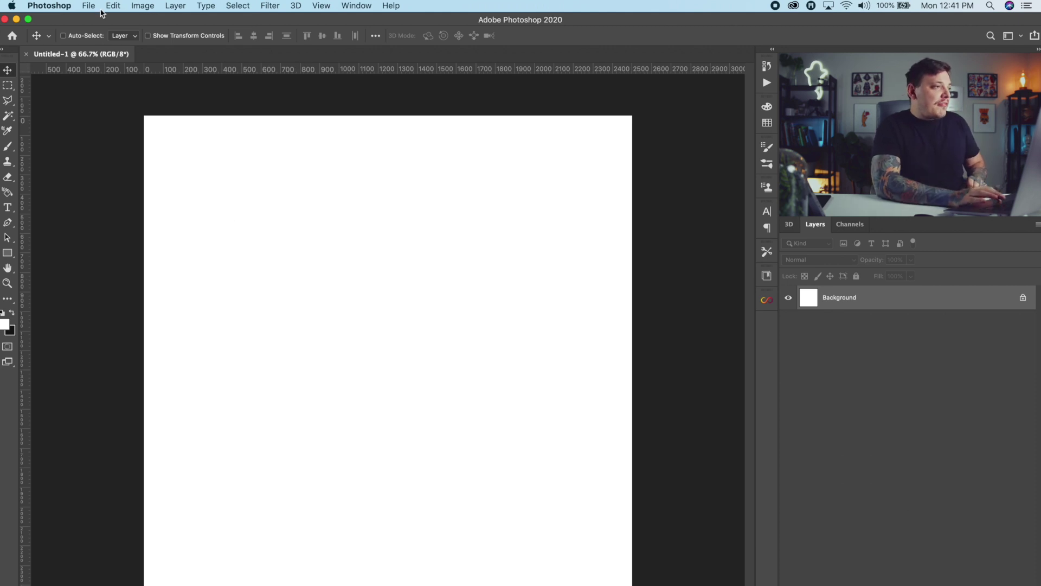
Start a new document measured in inches with a 14-inch width.
click(88, 6)
click(99, 20)
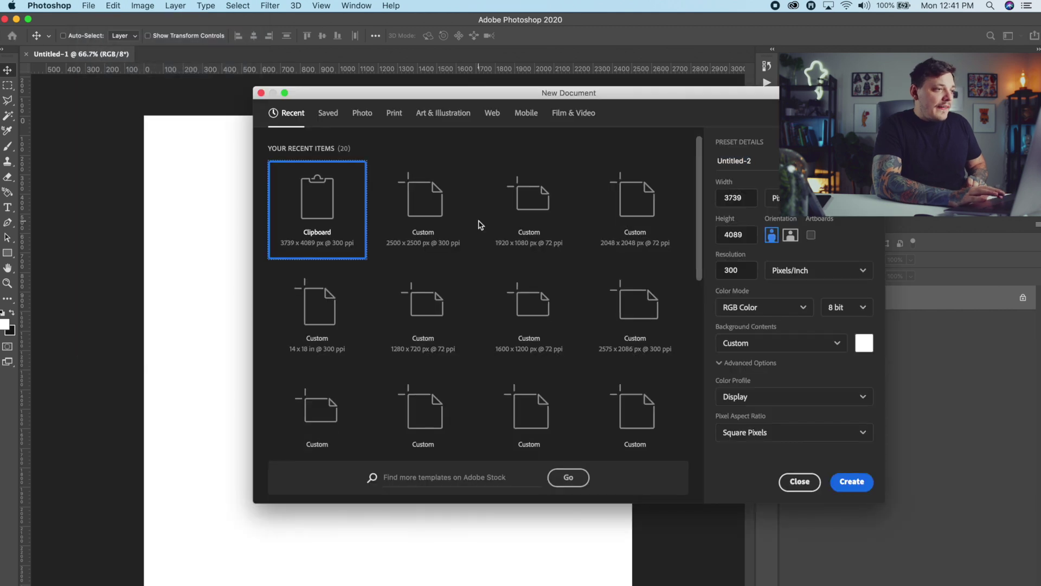
click(775, 198)
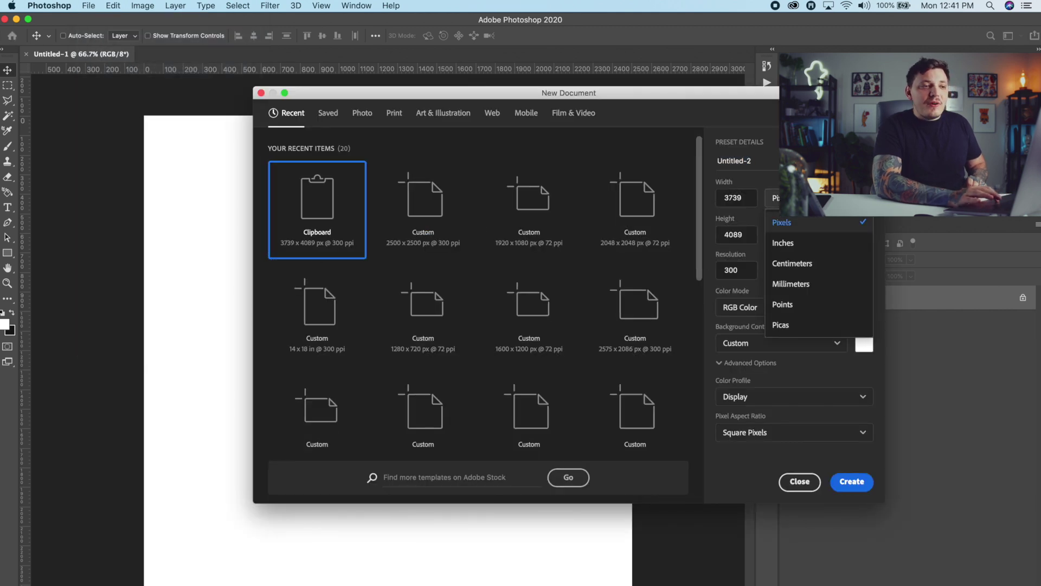
click(795, 227)
double_click(729, 195)
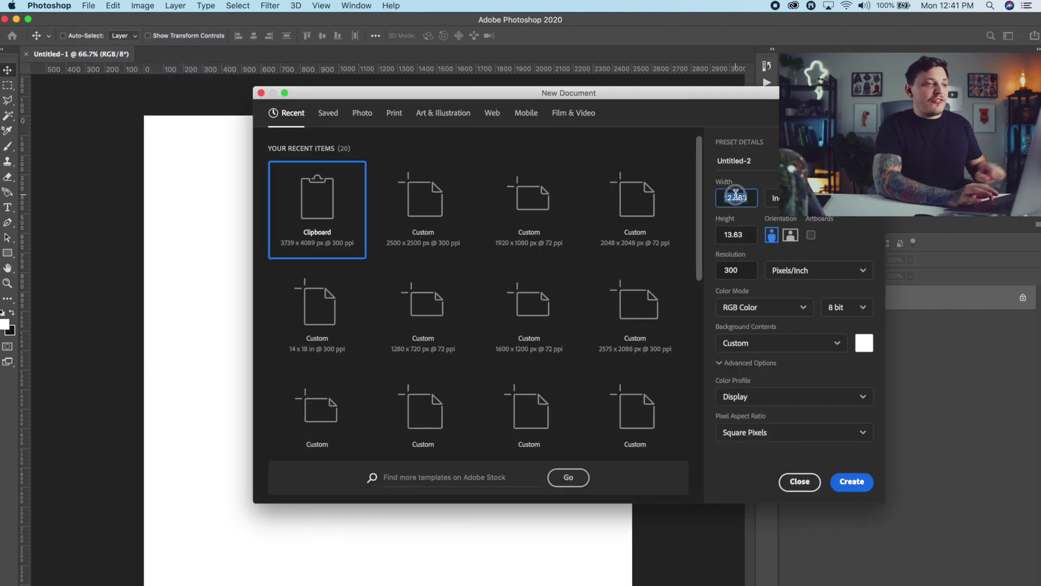
text(14)
Give the new document an 18-inch height, RGB mode and a black background, and create it.
double_click(750, 238)
text(18)
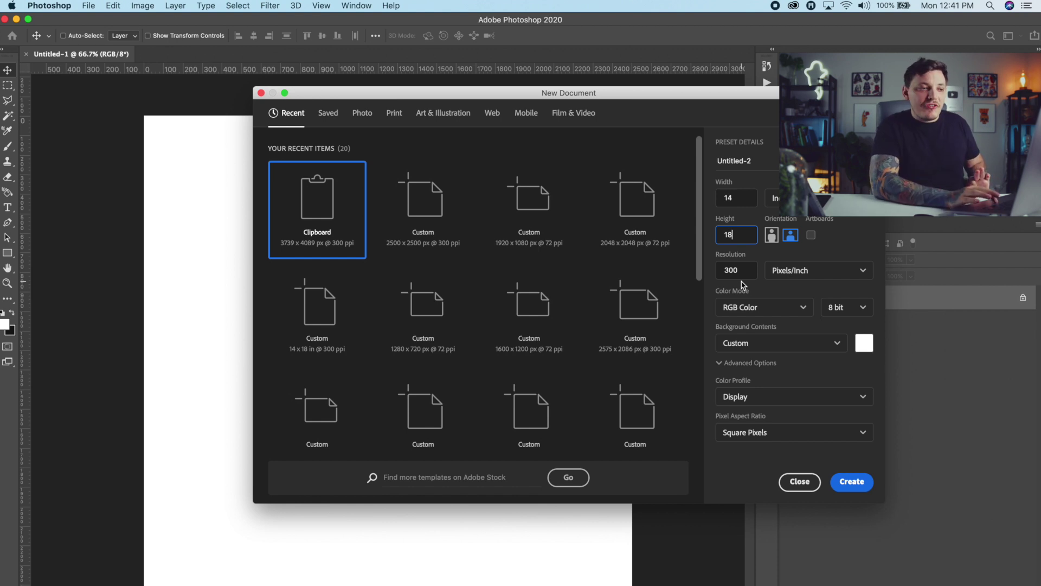
click(748, 307)
click(755, 318)
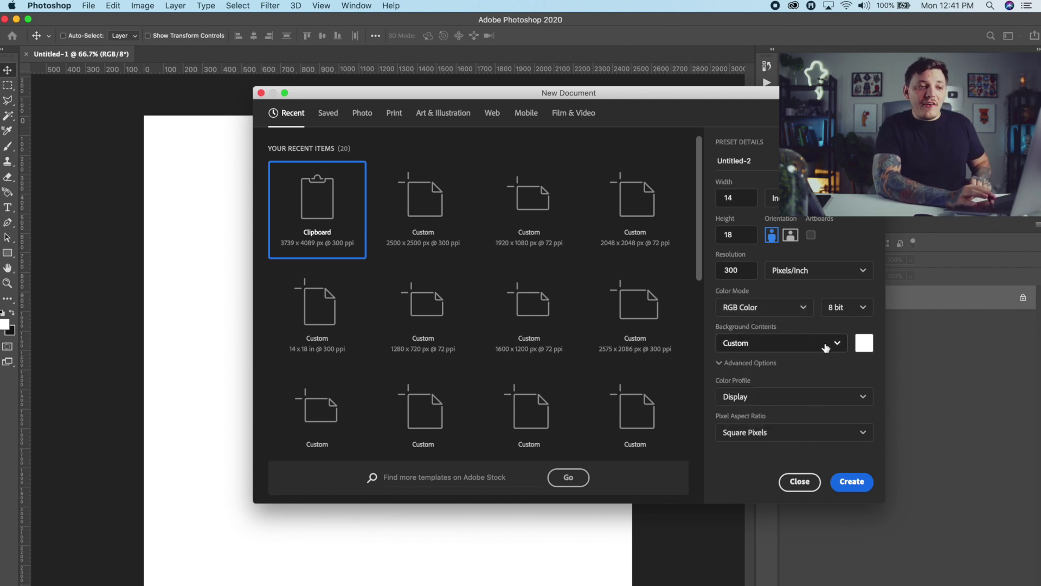
click(865, 344)
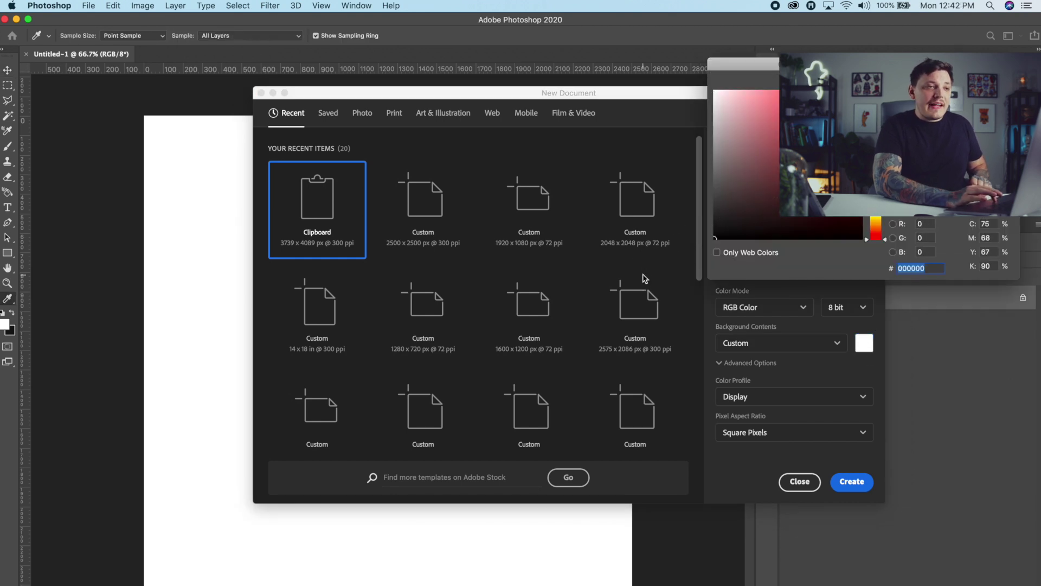
key(Return)
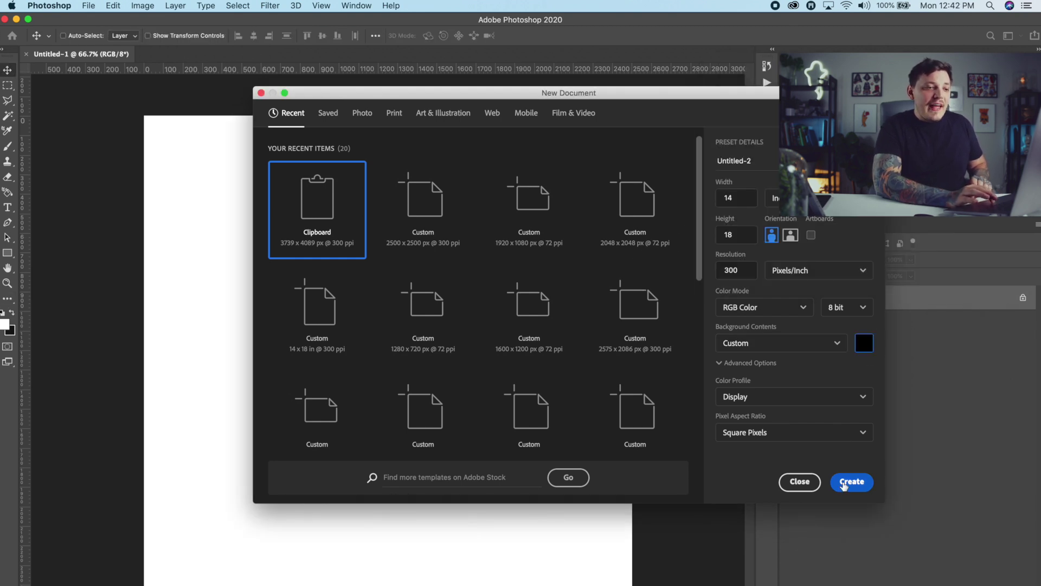
click(854, 486)
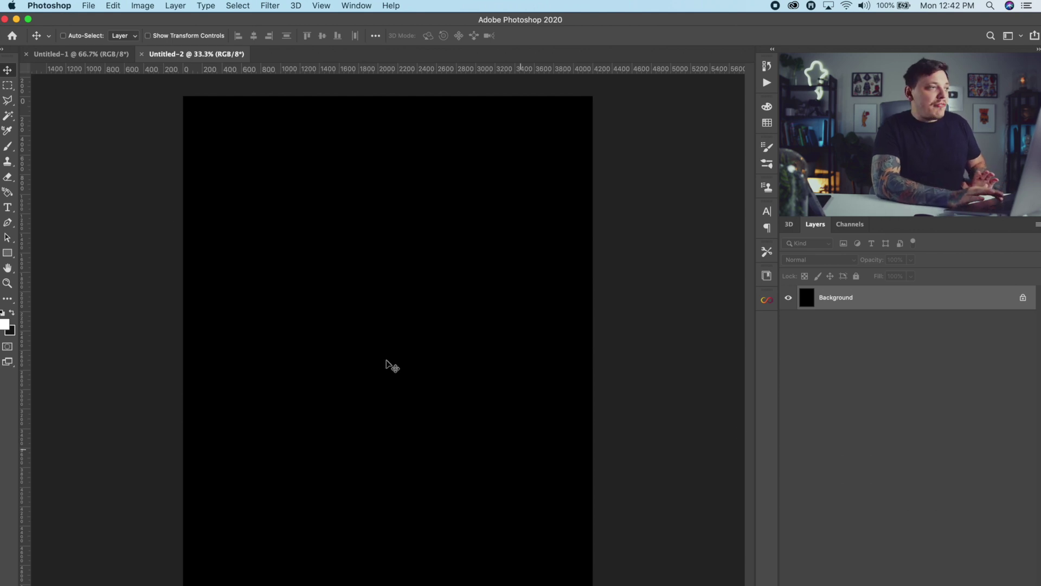
Close the new document and fill the working canvas with black.
click(141, 54)
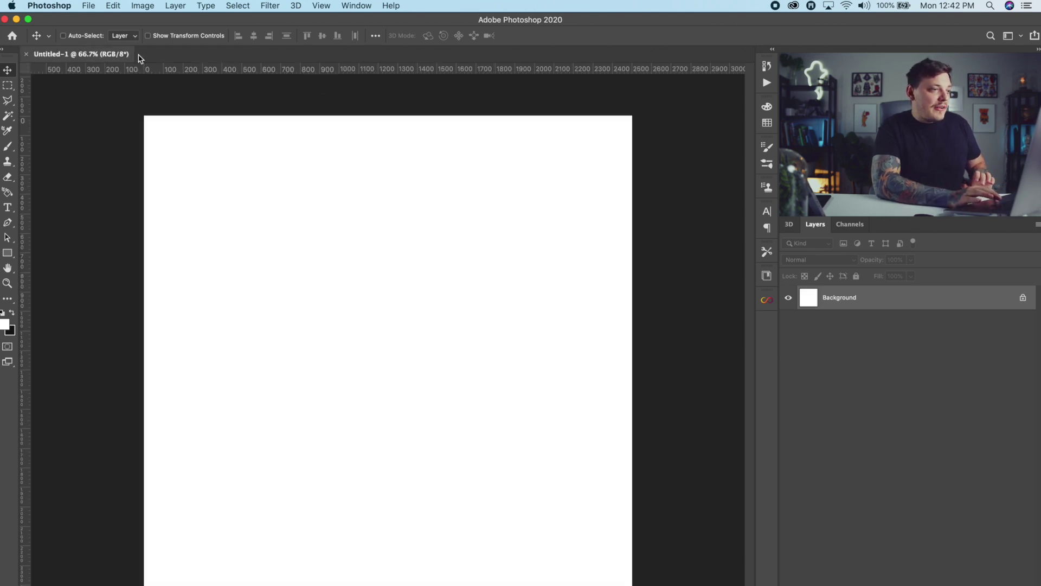
scroll(266, 153, up, 1)
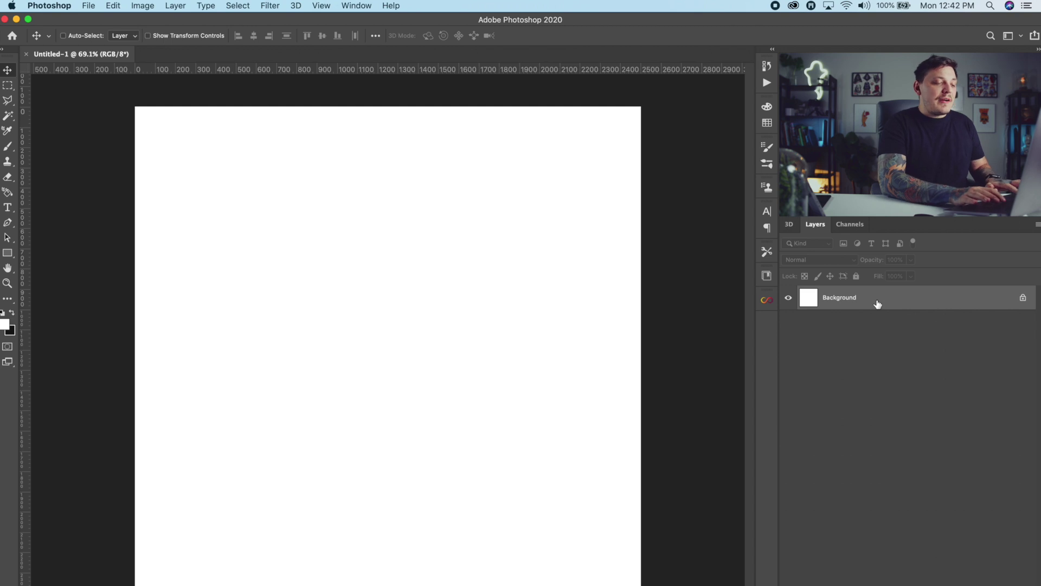
key(super+BackSpace)
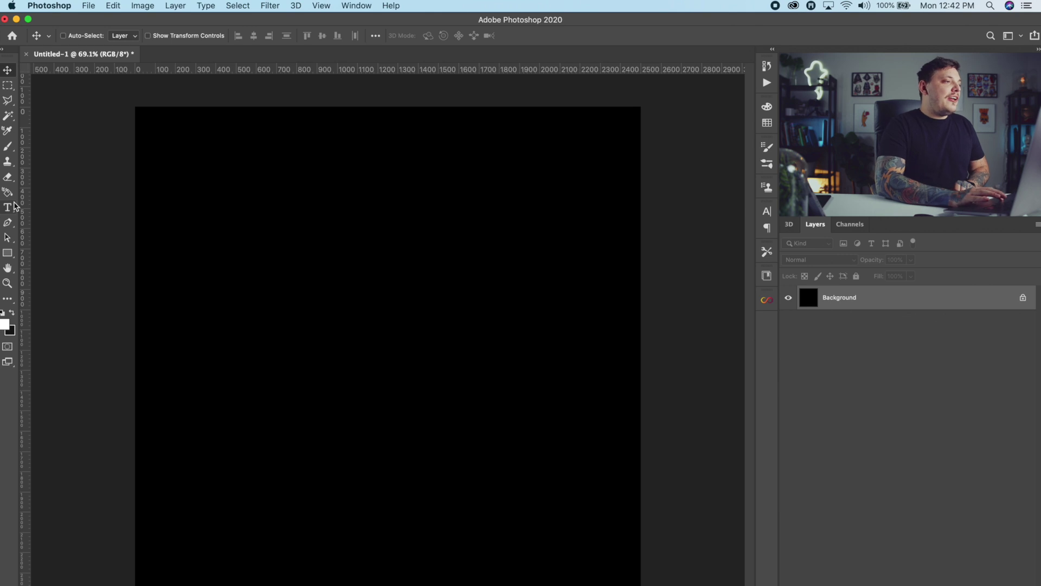
Add a text layer reading CHROME on the canvas.
key(t)
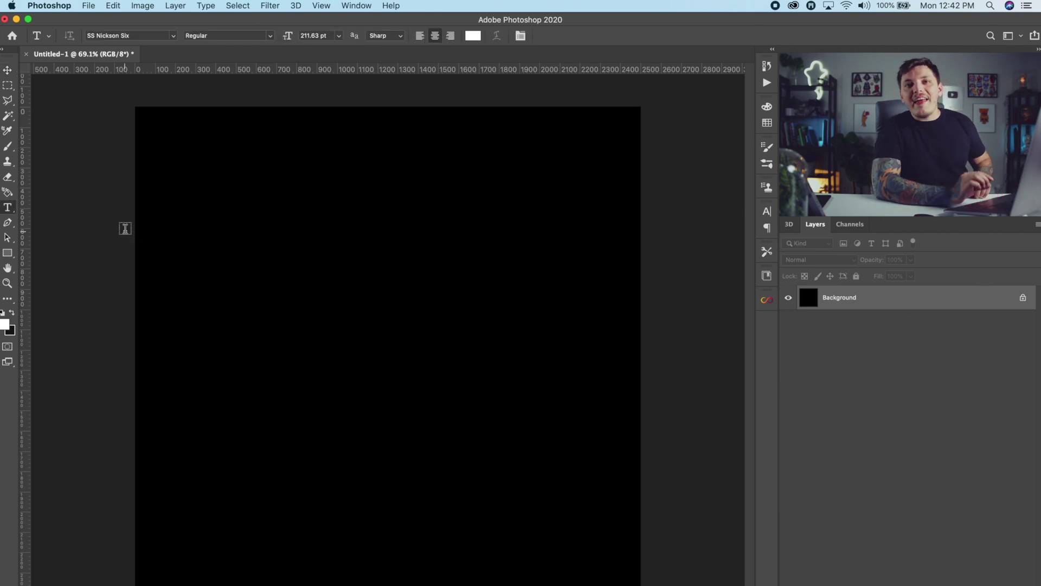
click(259, 266)
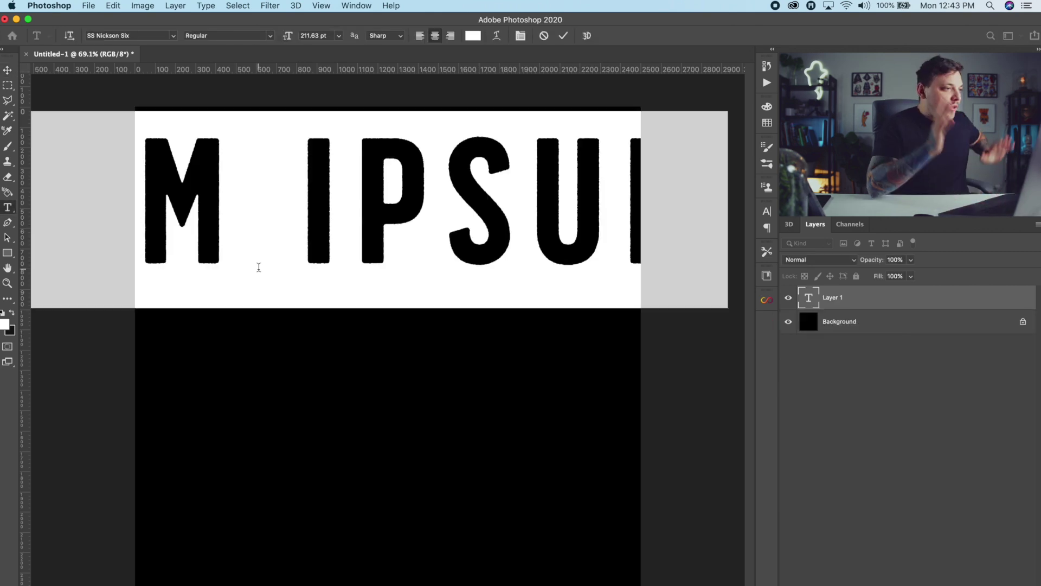
key(BackSpace)
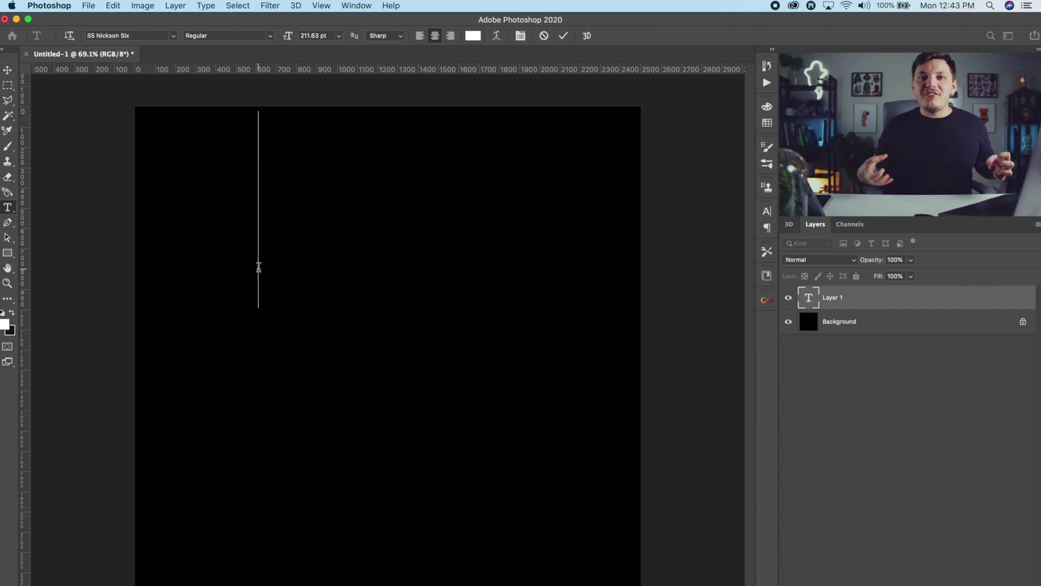
text(CHROME)
key(super+Return)
Centre CHROME horizontally and vertically on the canvas, then scale it up.
key(v)
key(super+a)
click(253, 36)
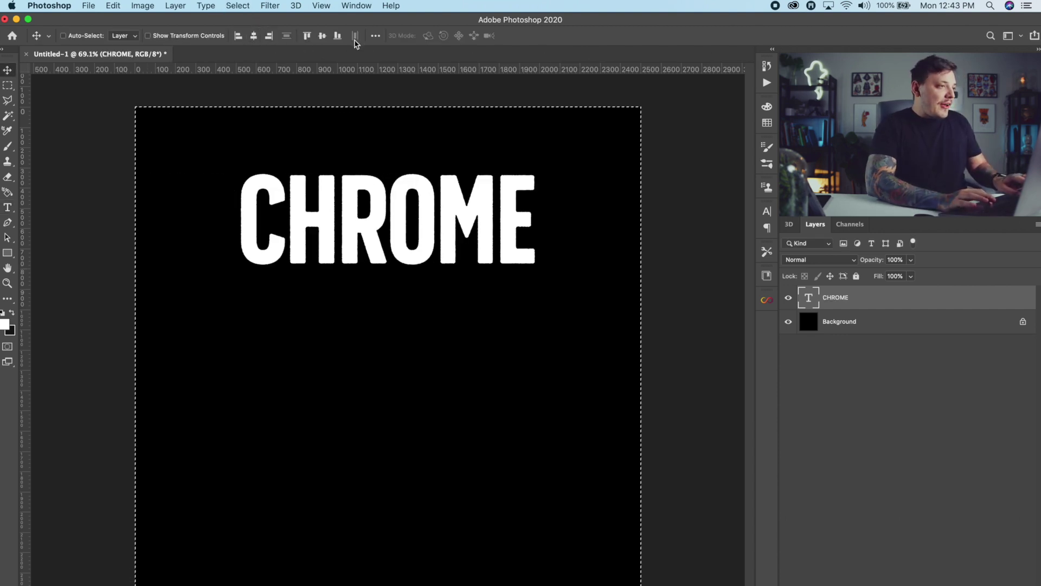
click(322, 36)
key(super+d)
key(super+t)
drag(225, 291, 182, 263)
Set the CHROME text in Times New Roman Bold at 127.14 pt.
key(Return)
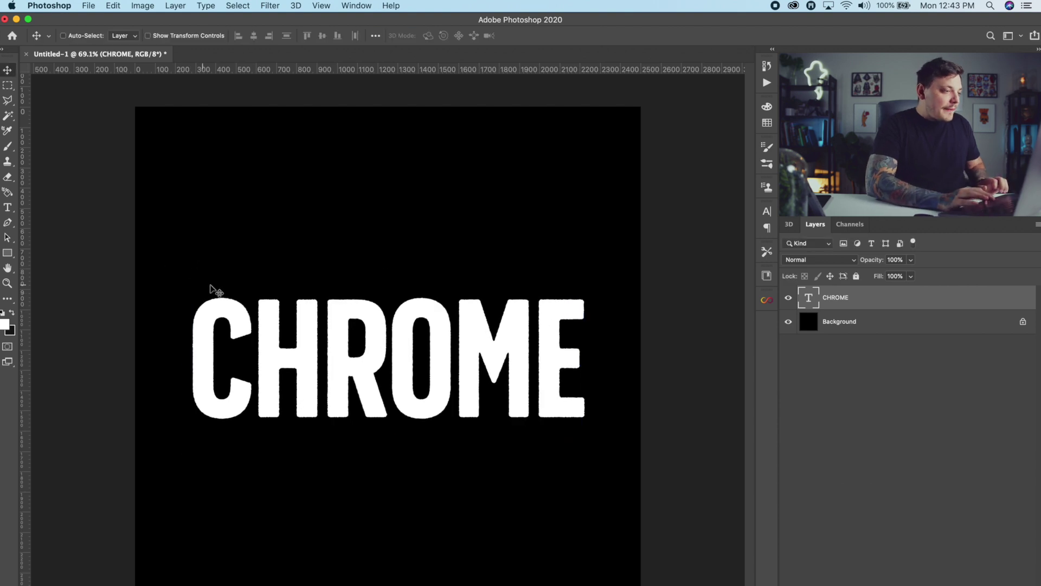
double_click(209, 291)
click(151, 35)
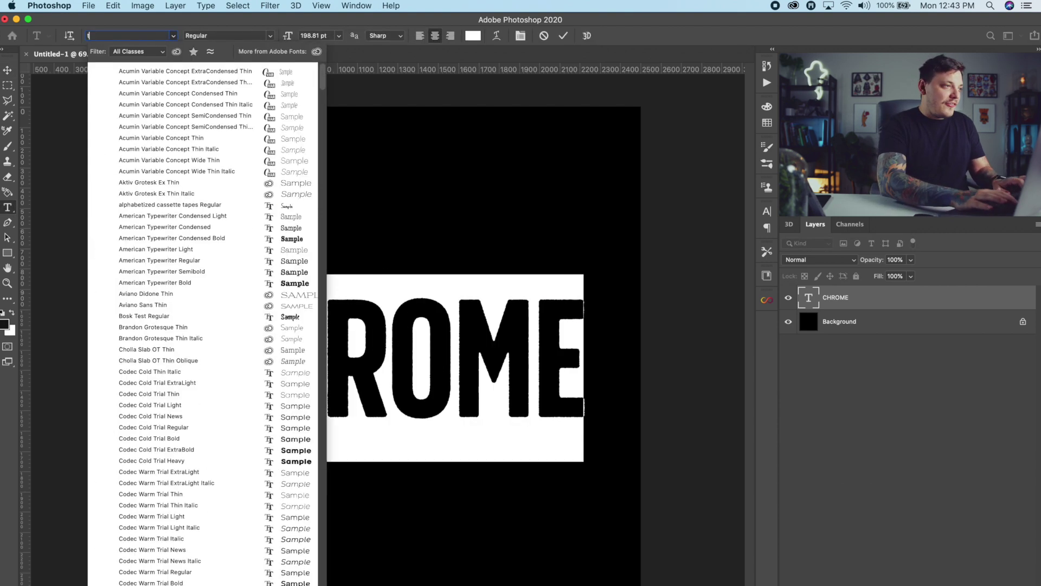
text(tim)
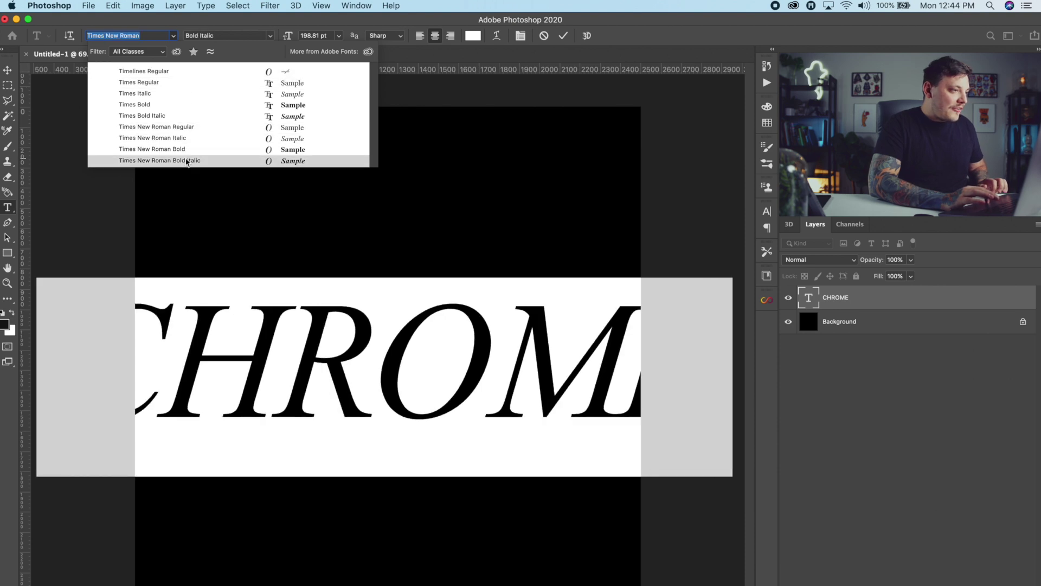
click(186, 149)
click(312, 36)
text(136)
key(Return)
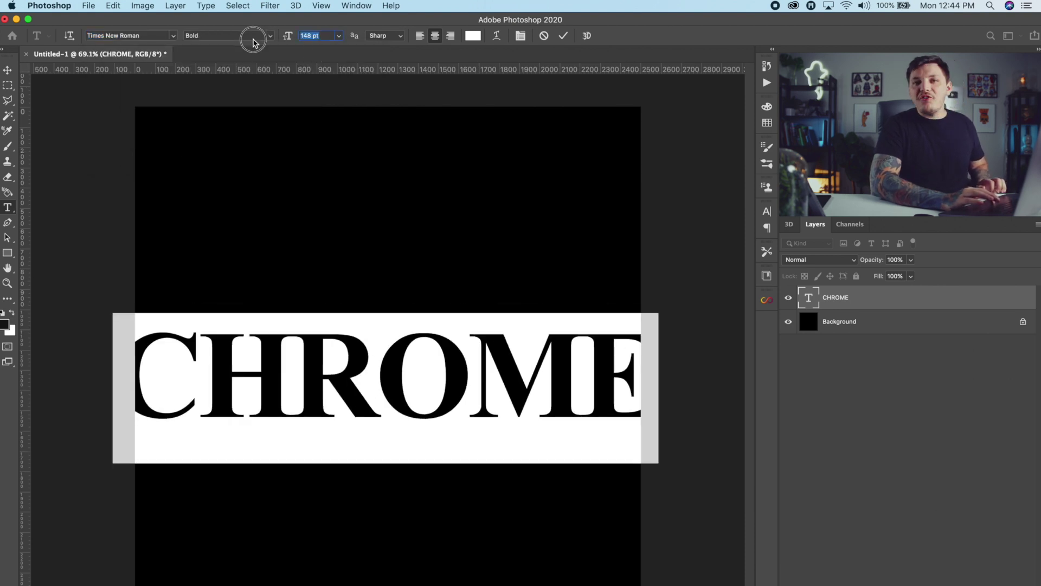
key(super+shift+less)
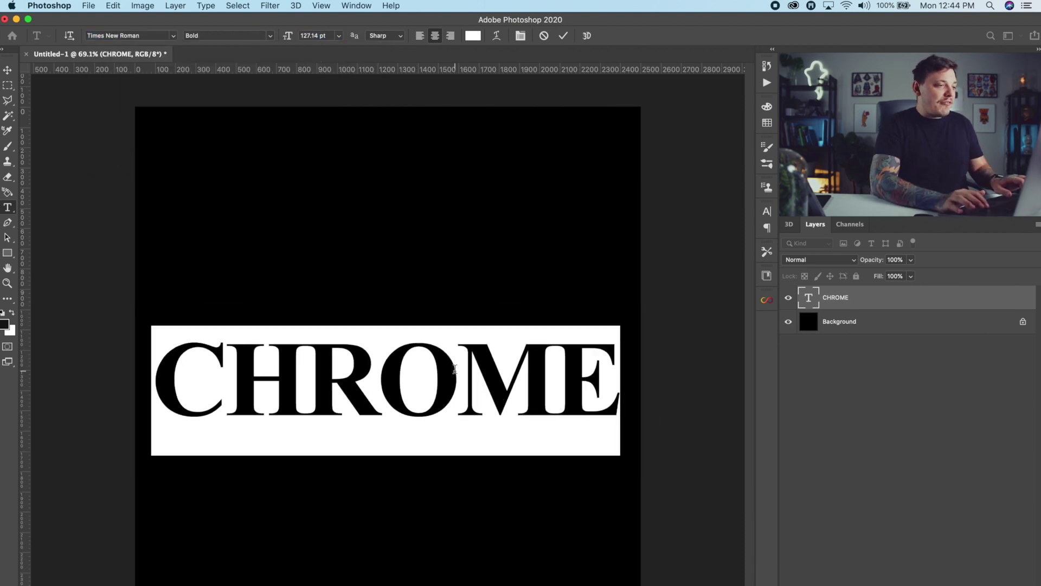
Kern CHROME: tighten O–M and C–H, and loosen R–O slightly.
click(454, 369)
key(alt+Left)
key(alt+Left)
key(alt+Left)
key(Right)
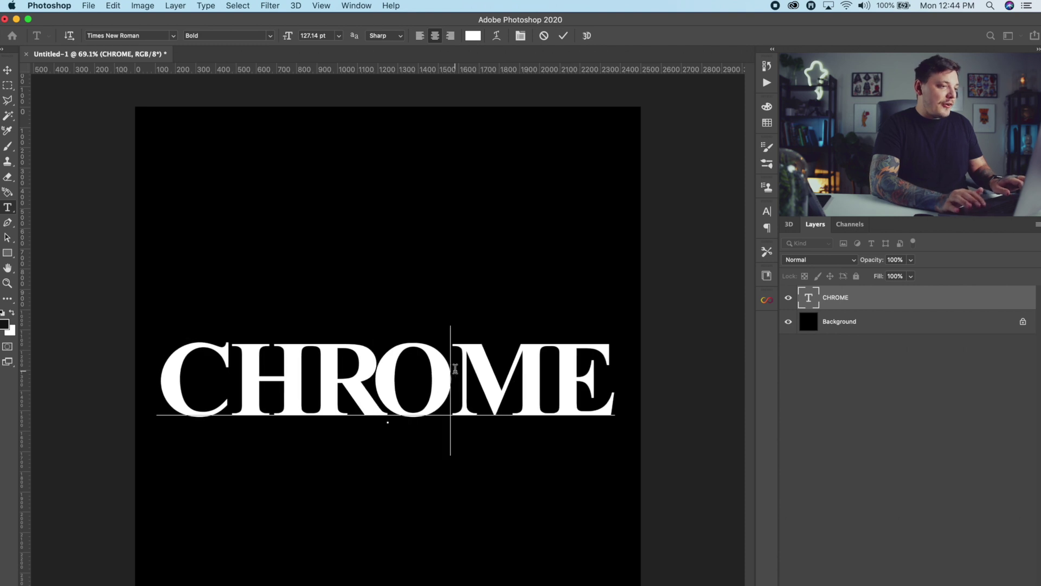
key(alt+Left)
key(alt+Left)
key(Left)
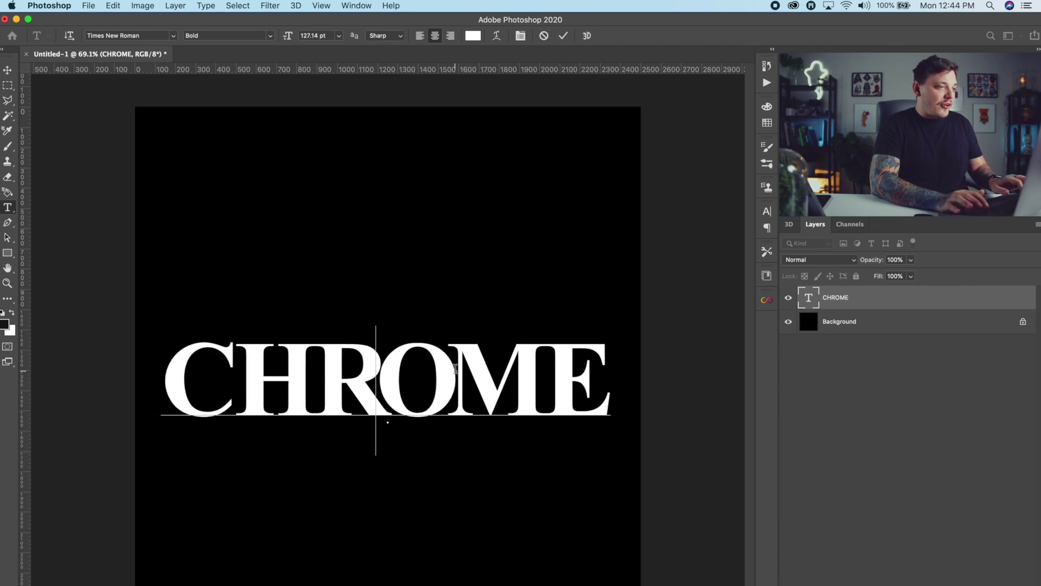
key(alt+Right)
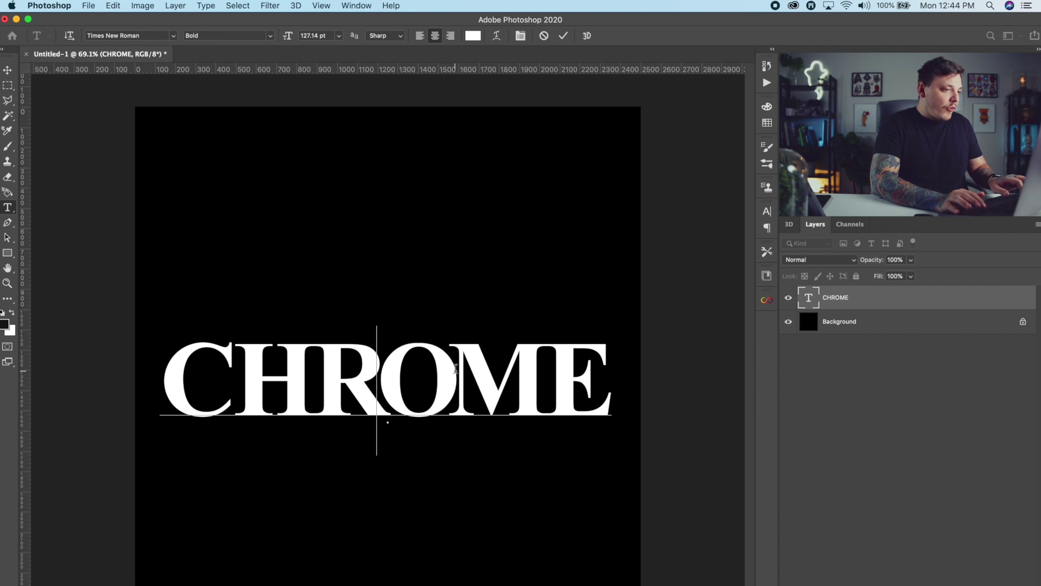
click(237, 374)
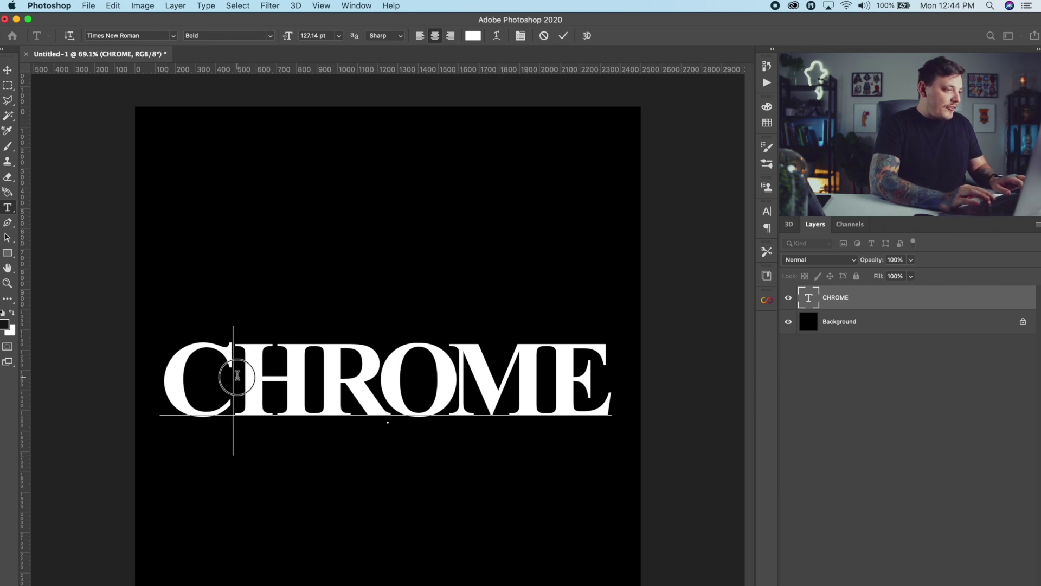
key(alt+Left)
key(alt+Left)
key(alt+Left)
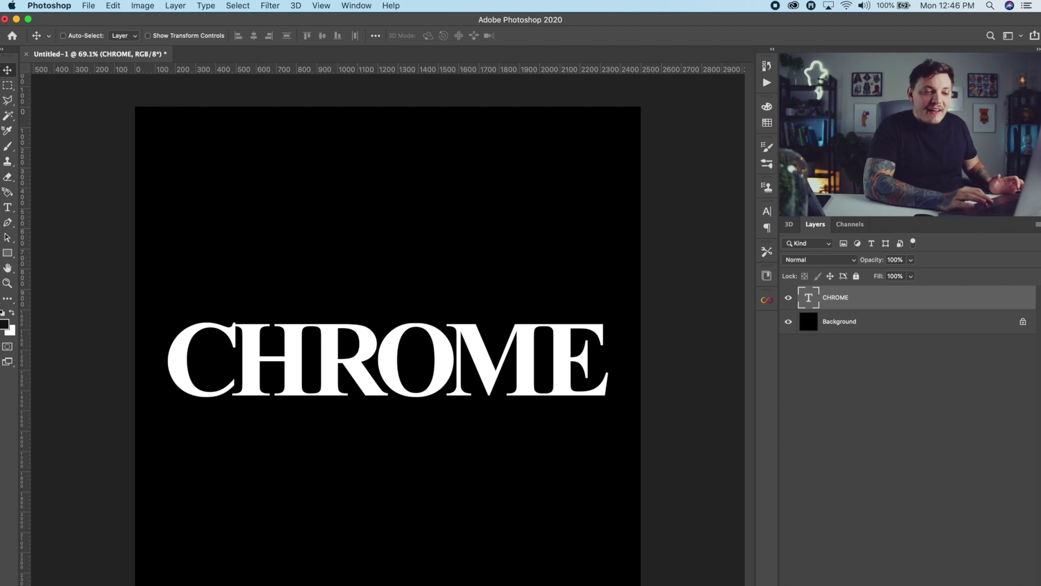
click(945, 585)
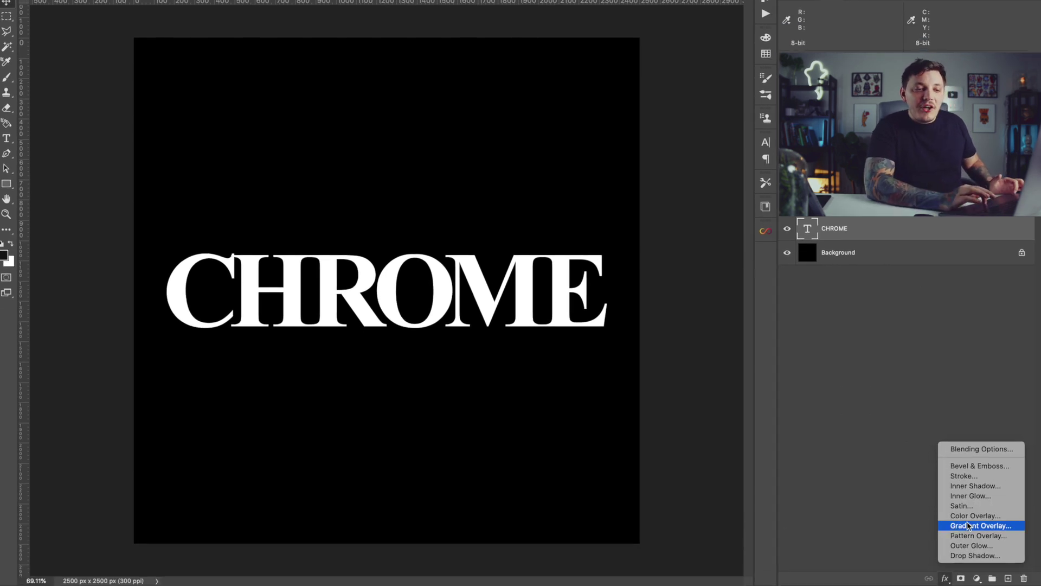
Add a Gradient Overlay to CHROME, moving stops to white 28%, black 31%, grey 59%.
click(966, 525)
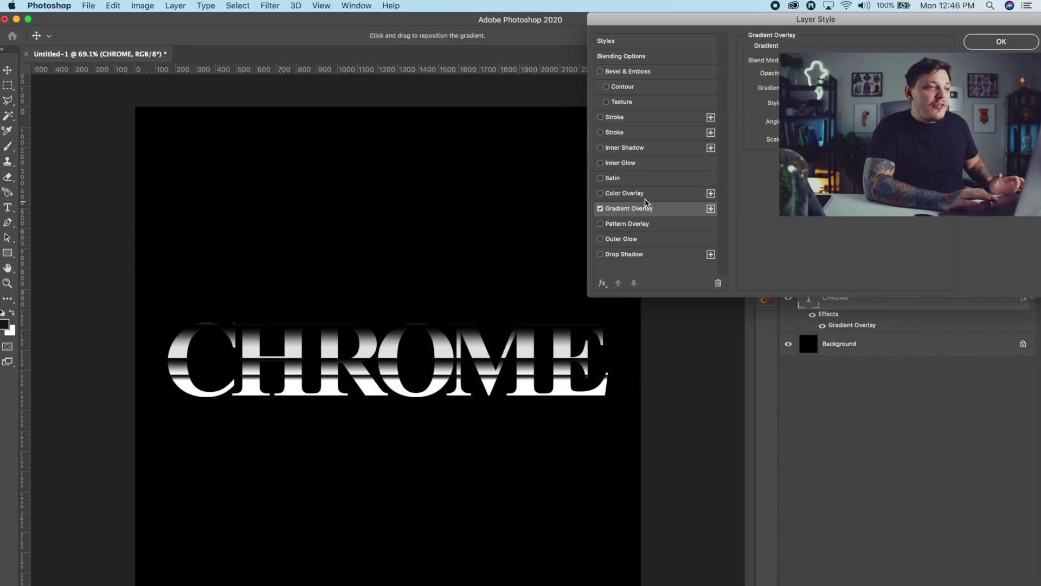
click(813, 87)
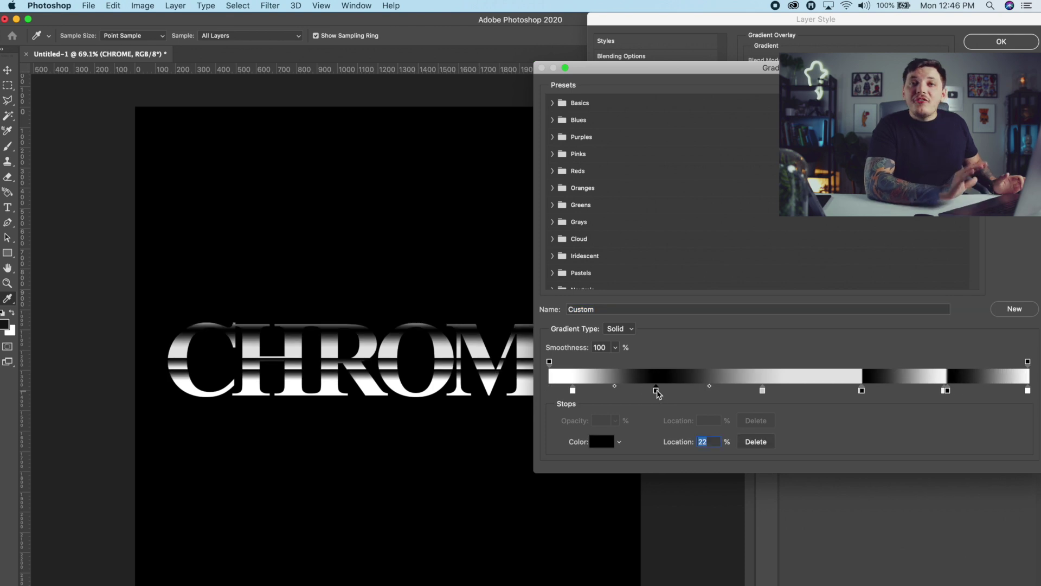
drag(657, 390, 697, 392)
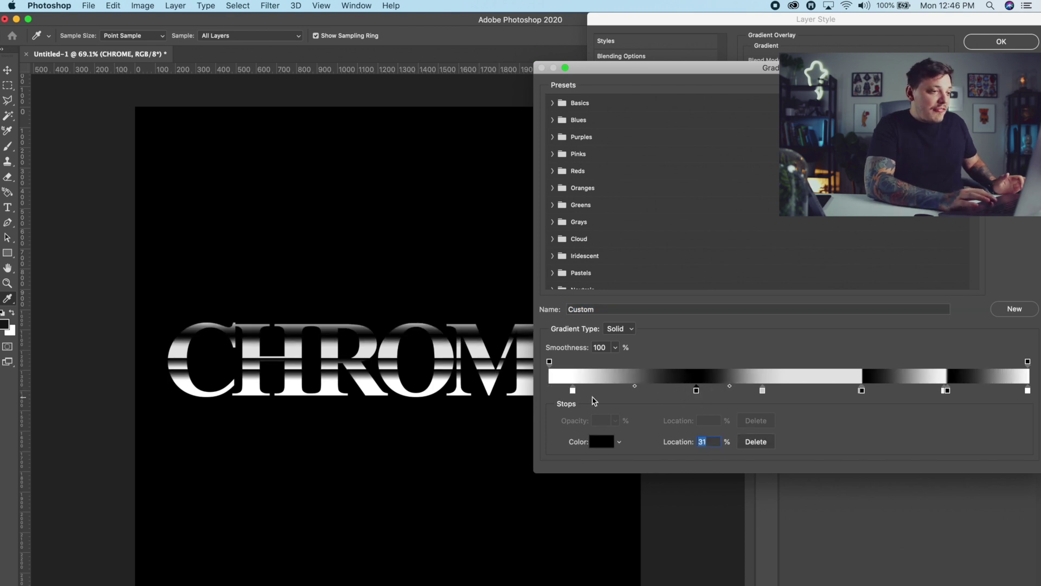
drag(573, 391, 683, 390)
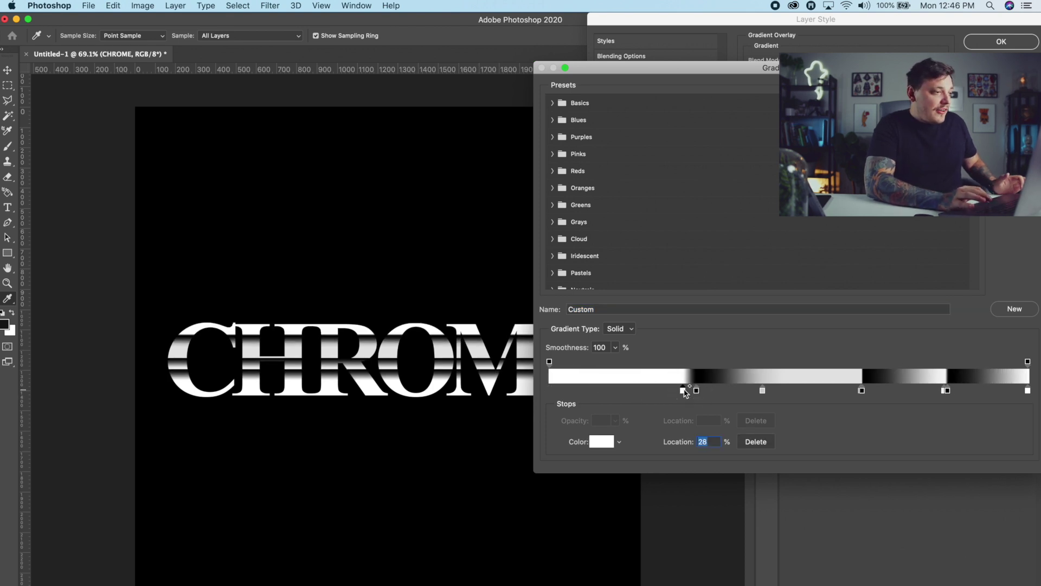
click(683, 391)
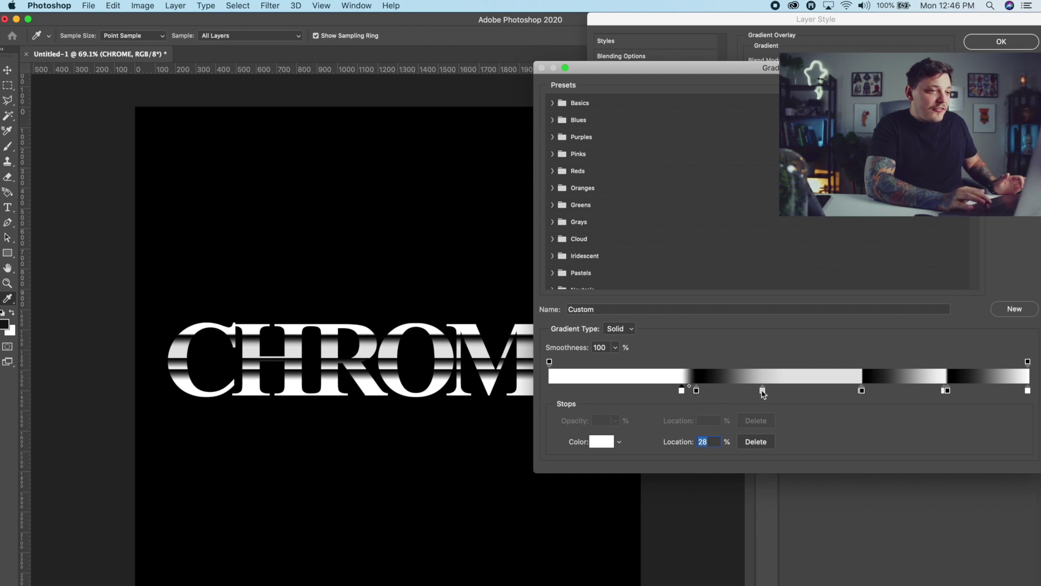
drag(762, 391, 831, 389)
drag(696, 390, 811, 391)
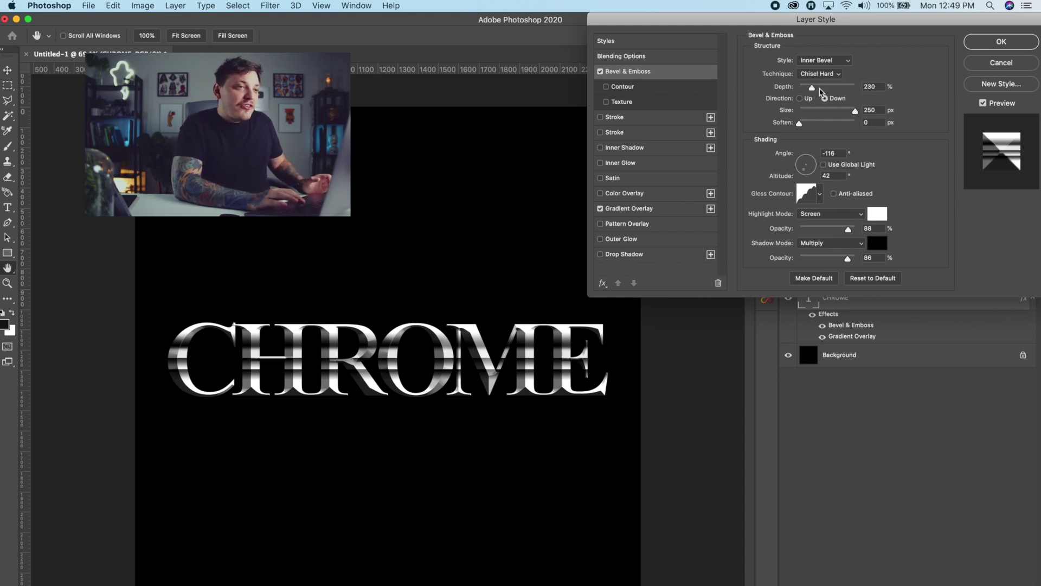
Deepen the bevel to 1000% and apply a jagged gloss contour.
drag(812, 87, 883, 91)
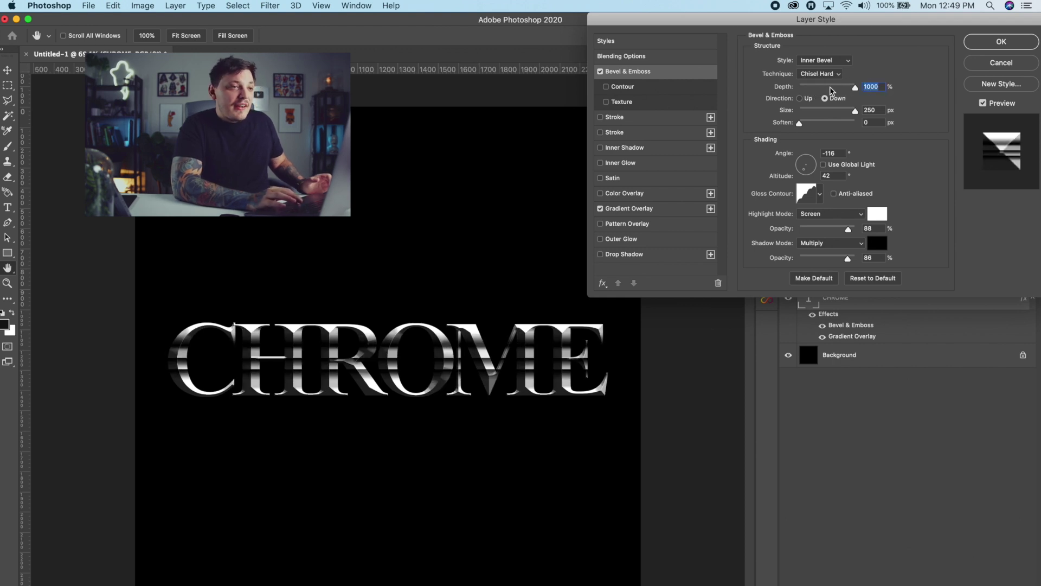
click(824, 87)
drag(825, 87, 856, 88)
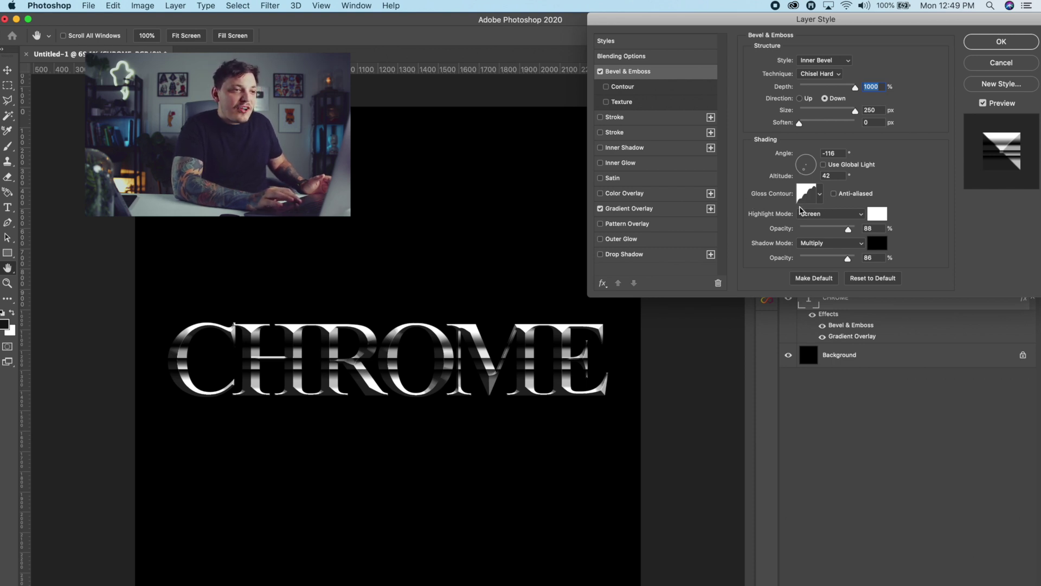
click(820, 195)
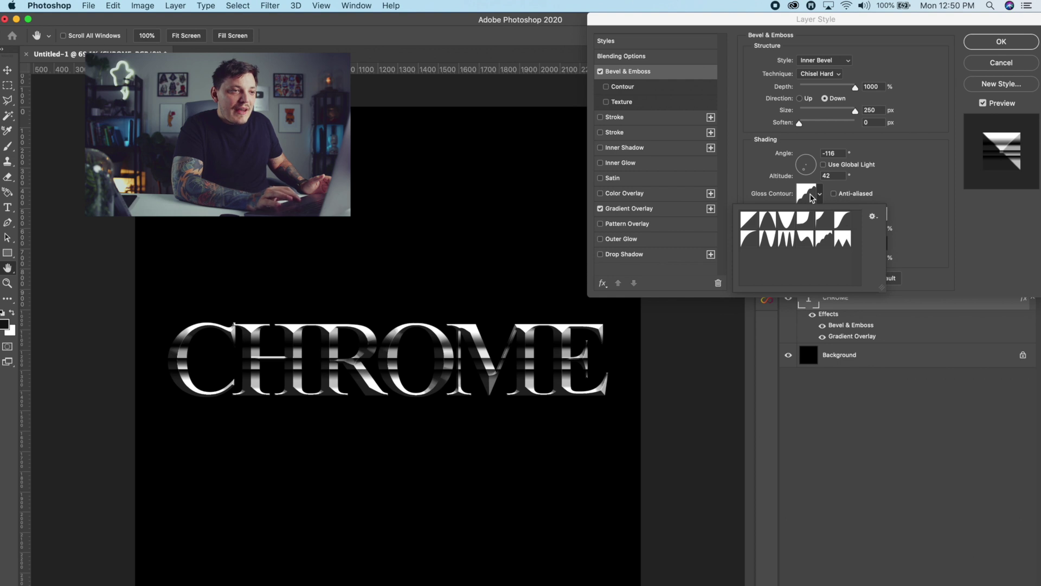
click(784, 195)
Set the bevel light angle to -95, apply the style, then duplicate CHROME and hide the original.
drag(797, 159, 798, 173)
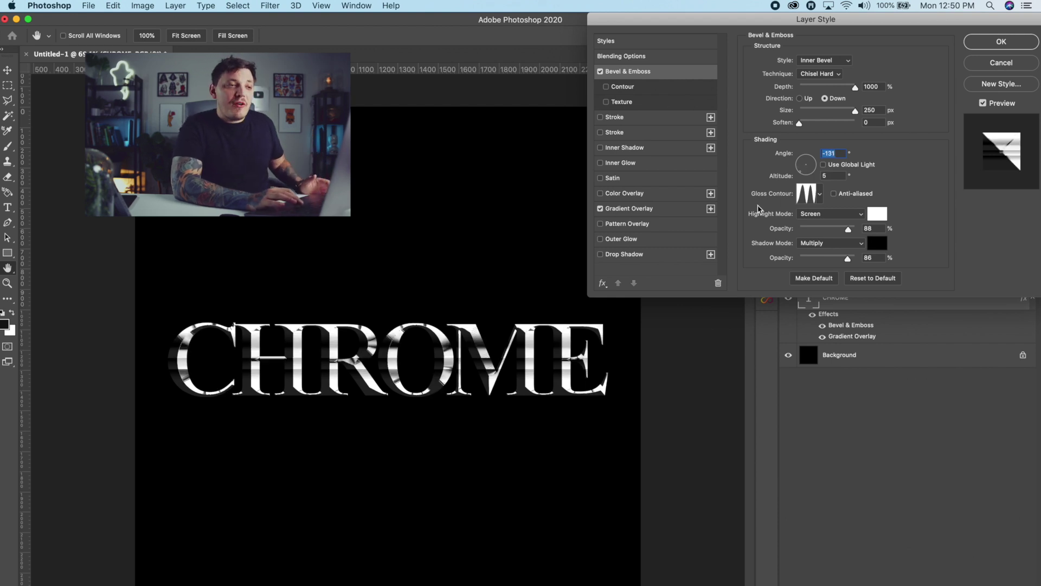
click(806, 173)
drag(806, 173, 799, 171)
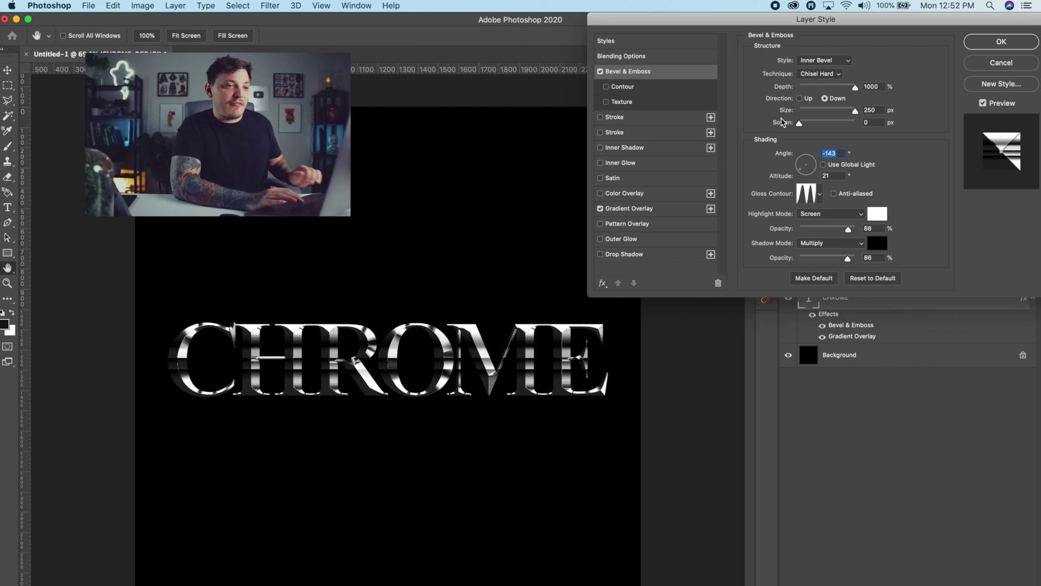
key(Return)
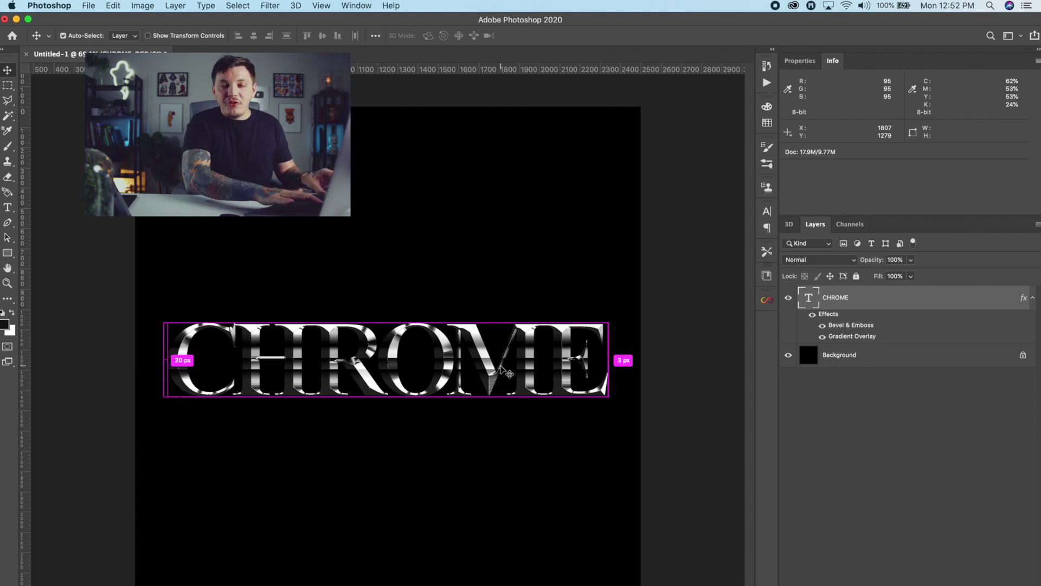
key(super+j)
click(788, 354)
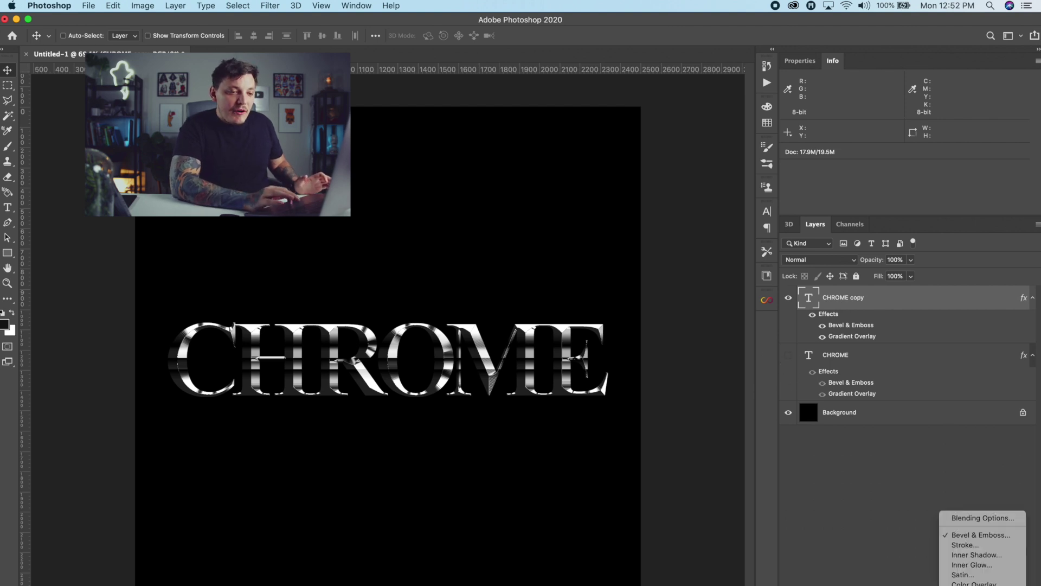
Add an Inner Glow to CHROME copy, tuning its size and setting jitter to 20.
click(971, 564)
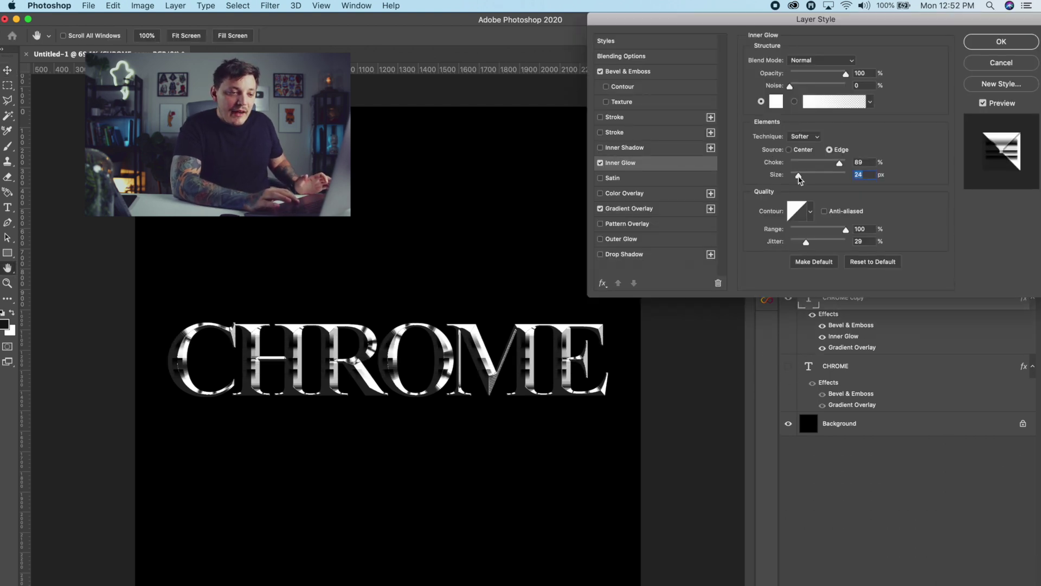
drag(799, 179, 798, 179)
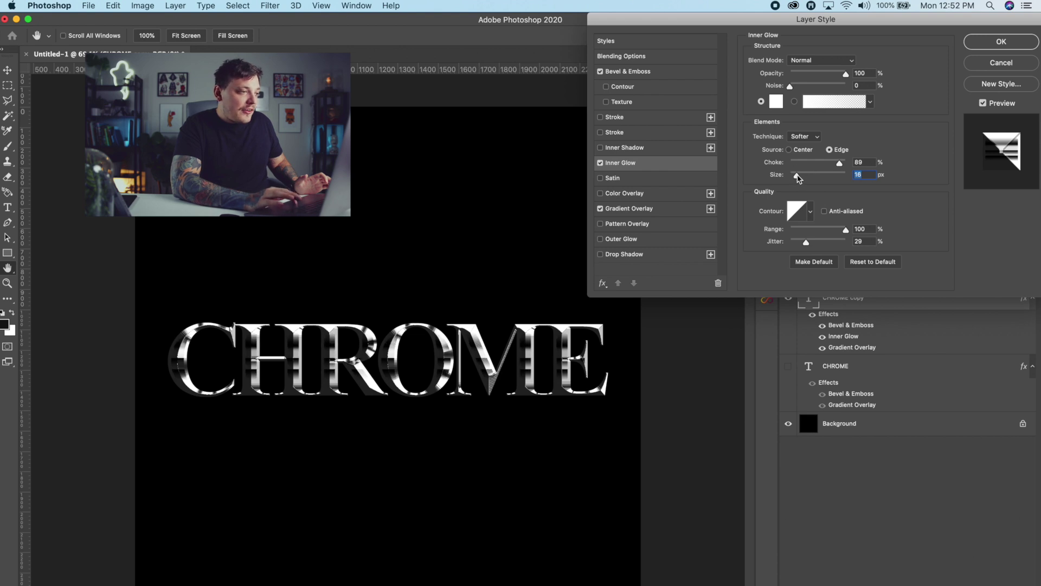
drag(798, 88, 789, 87)
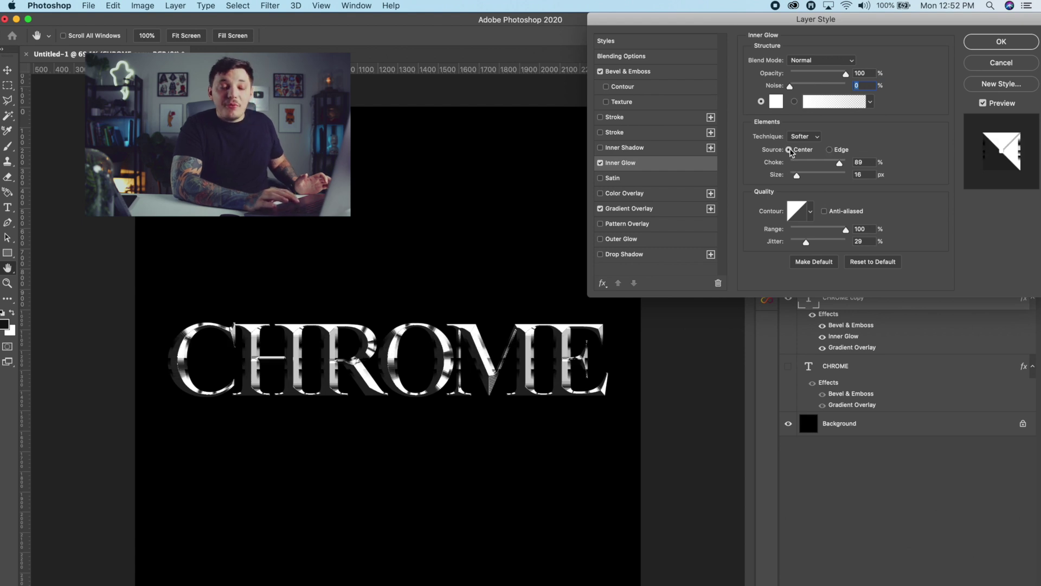
drag(797, 174, 795, 174)
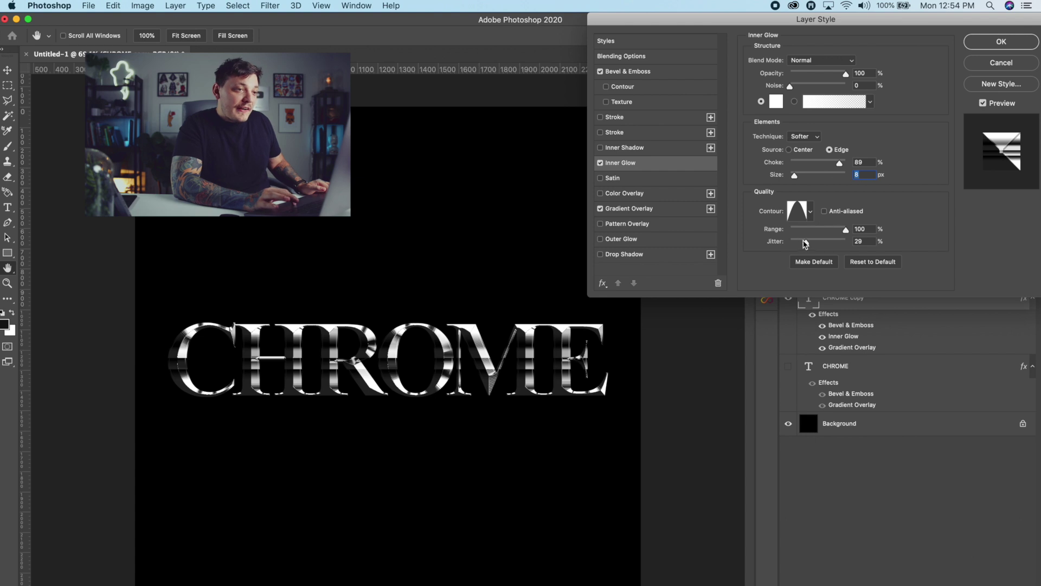
mouse_move(806, 244)
mouse_down()
mouse_move(794, 244)
mouse_move(802, 246)
mouse_up()
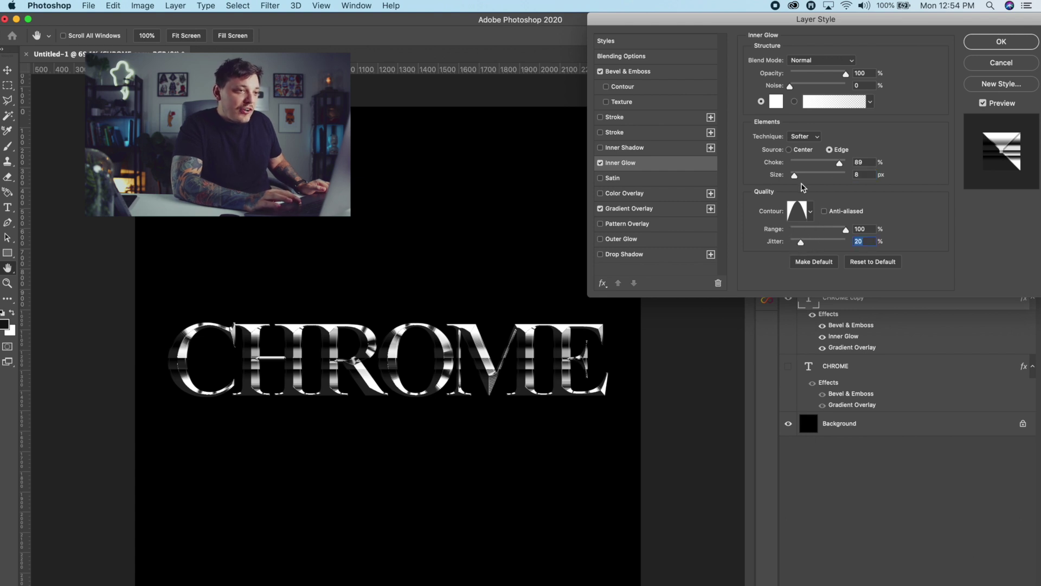
drag(796, 177, 792, 176)
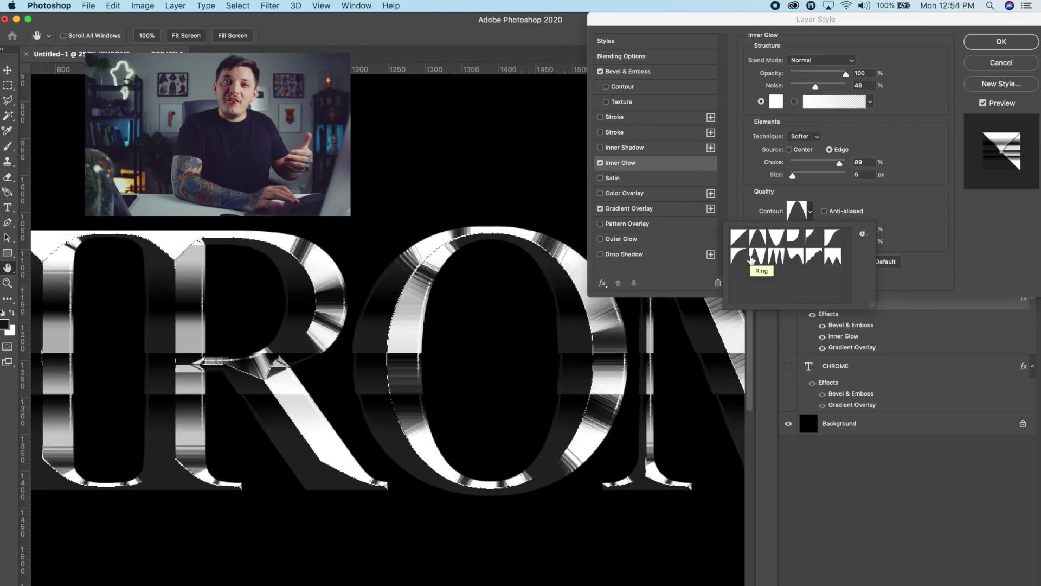
Try several inner glow contour presets and lower the glow noise.
click(759, 261)
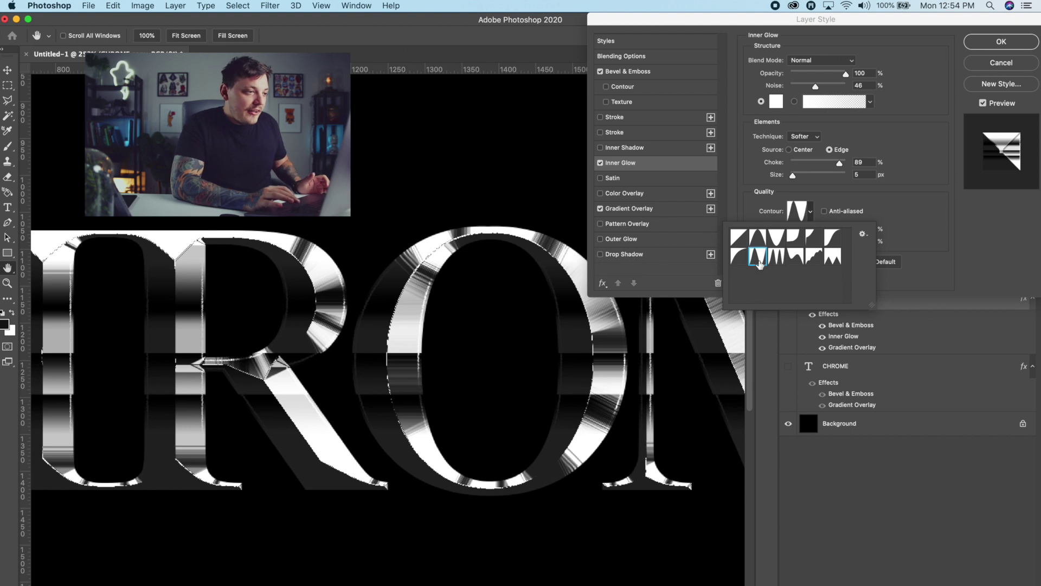
click(739, 256)
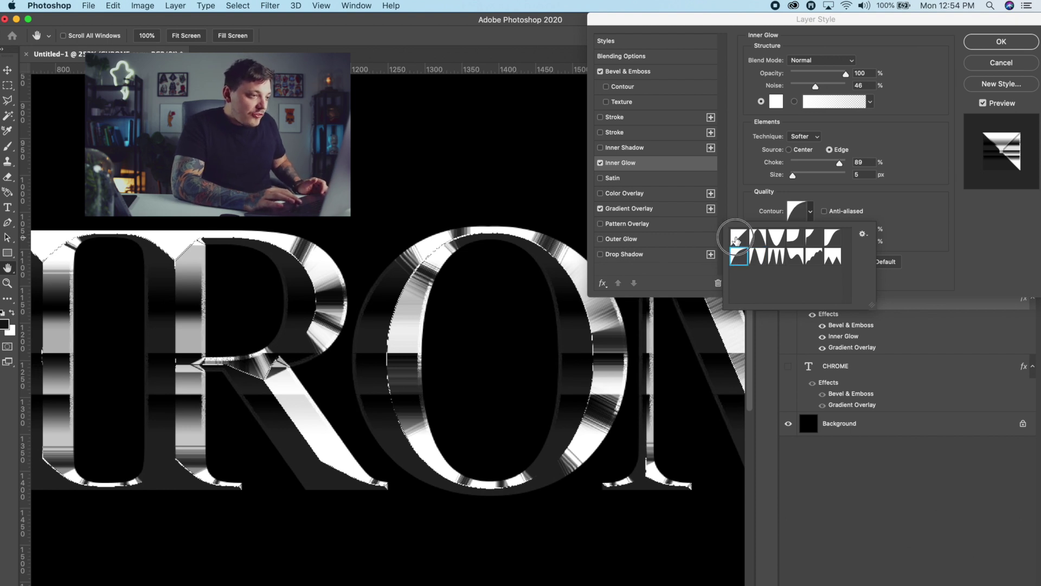
click(736, 239)
click(799, 241)
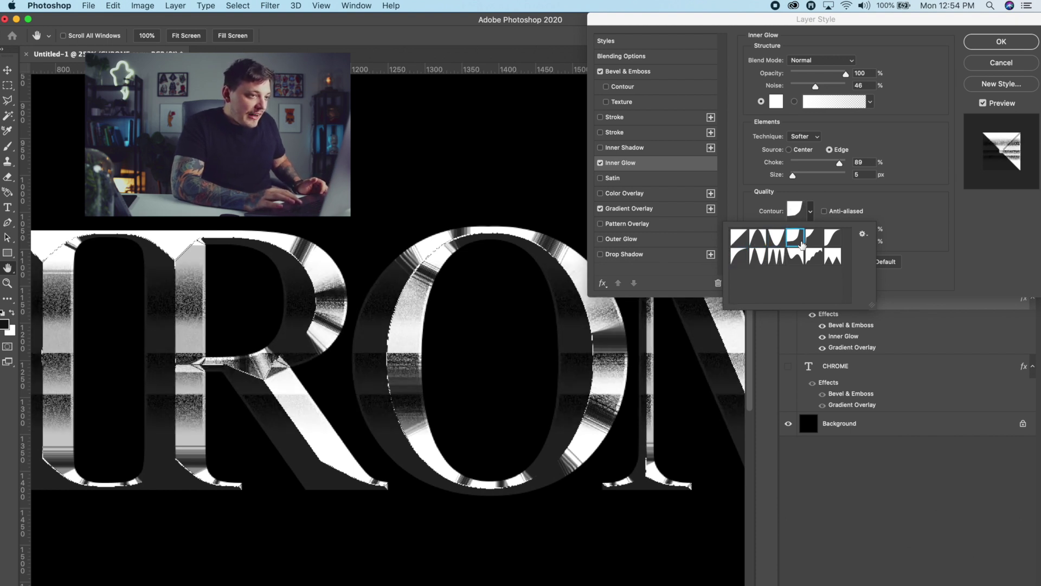
click(755, 242)
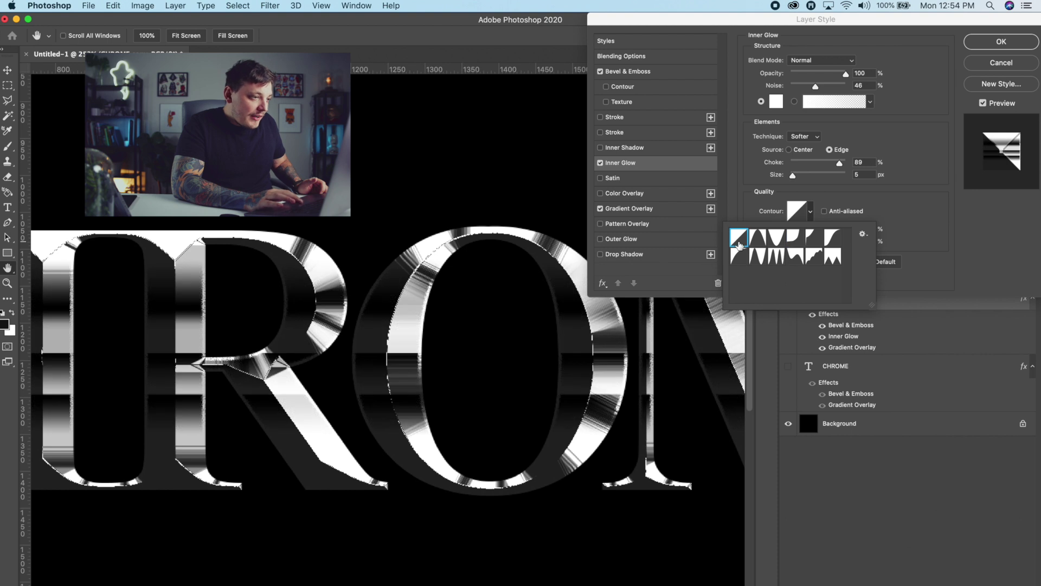
click(773, 243)
click(932, 222)
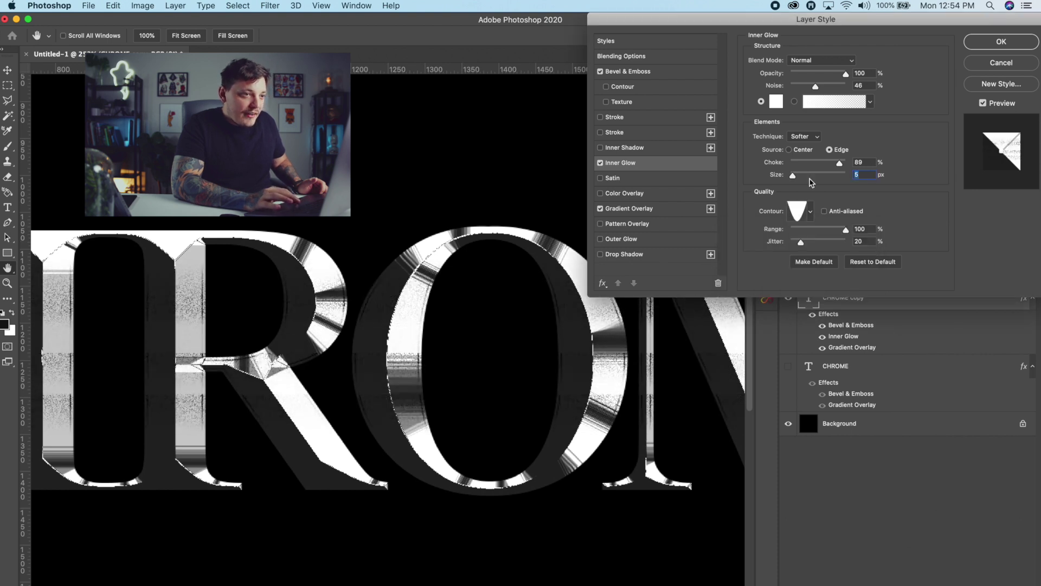
mouse_move(815, 87)
mouse_down()
mouse_move(796, 86)
mouse_move(807, 88)
mouse_up()
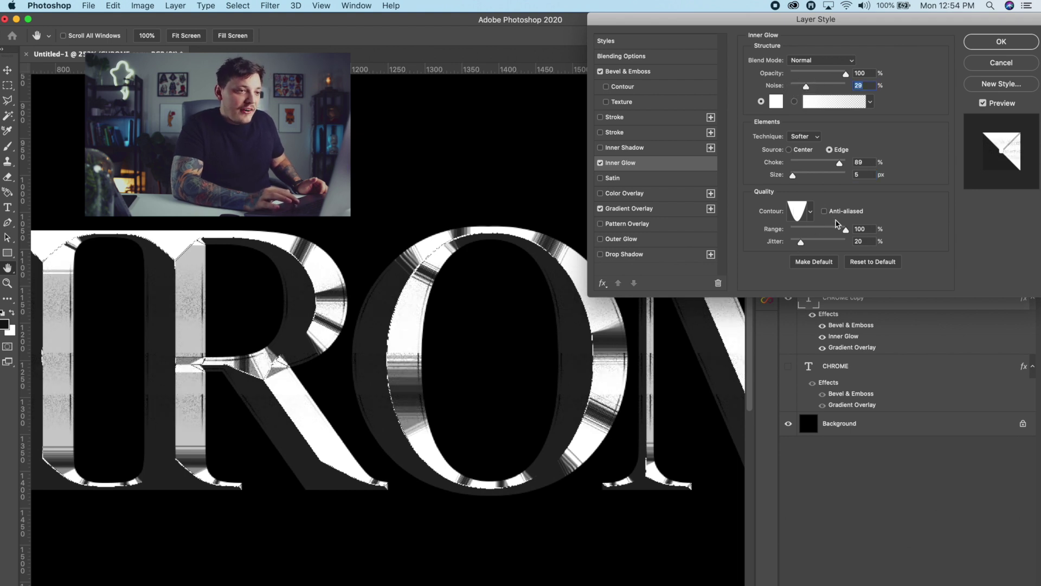
Compare more inner glow contours and settle on the banded preset.
click(810, 211)
click(813, 256)
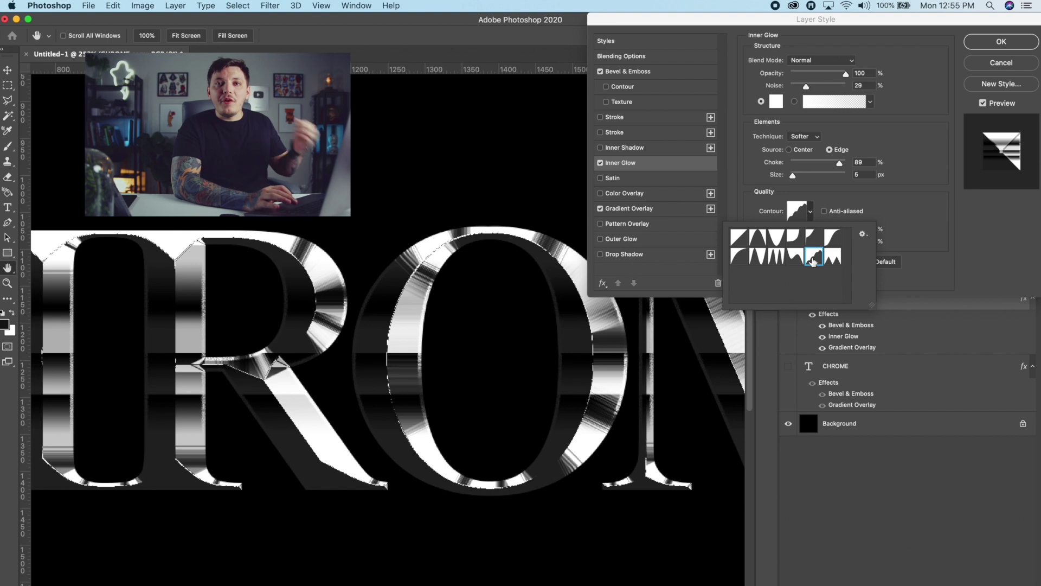
click(785, 261)
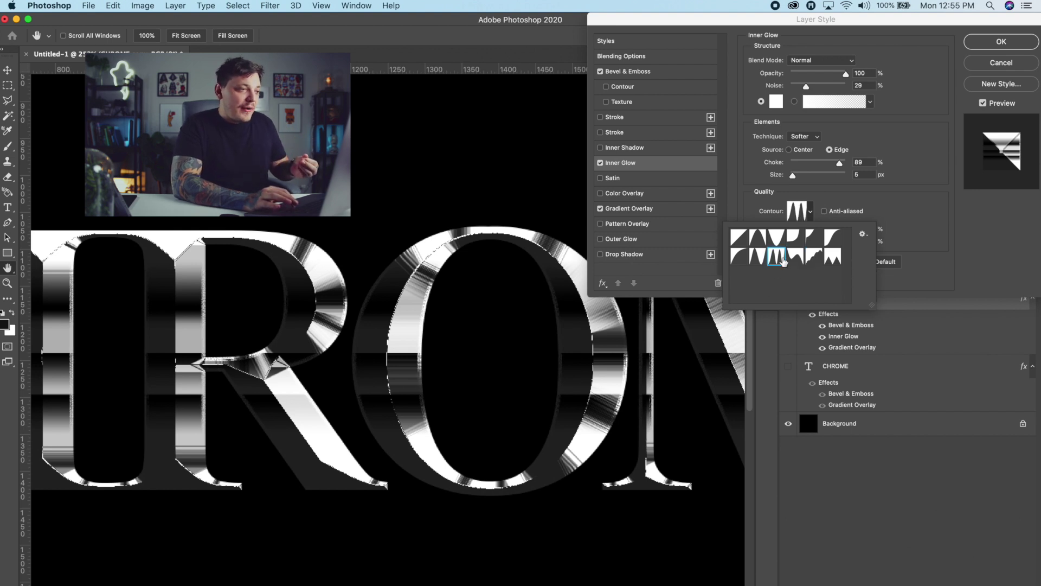
click(740, 257)
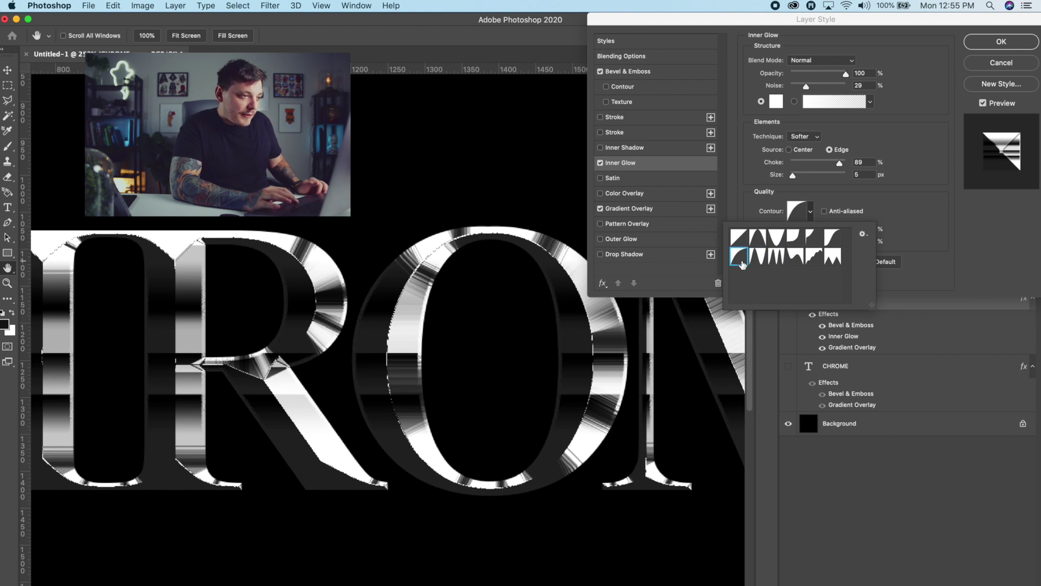
click(808, 259)
click(796, 257)
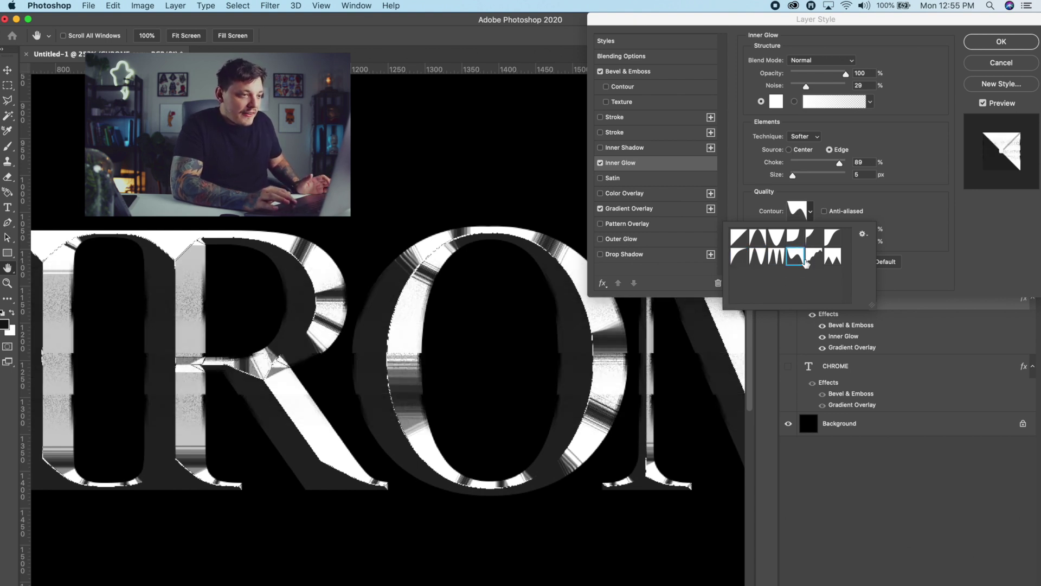
click(808, 261)
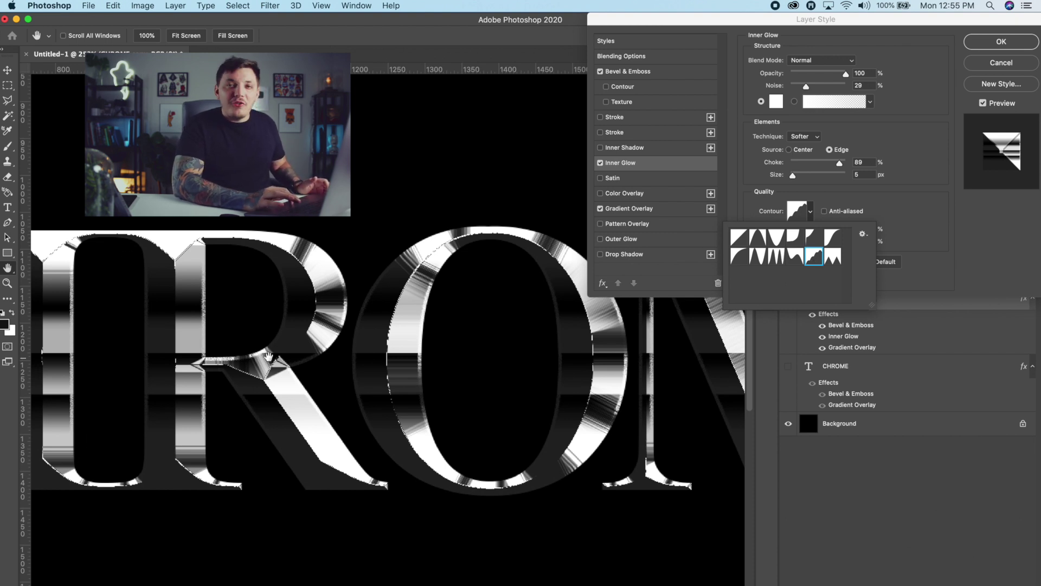
Apply the layer style and delete the original CHROME layer.
click(1001, 43)
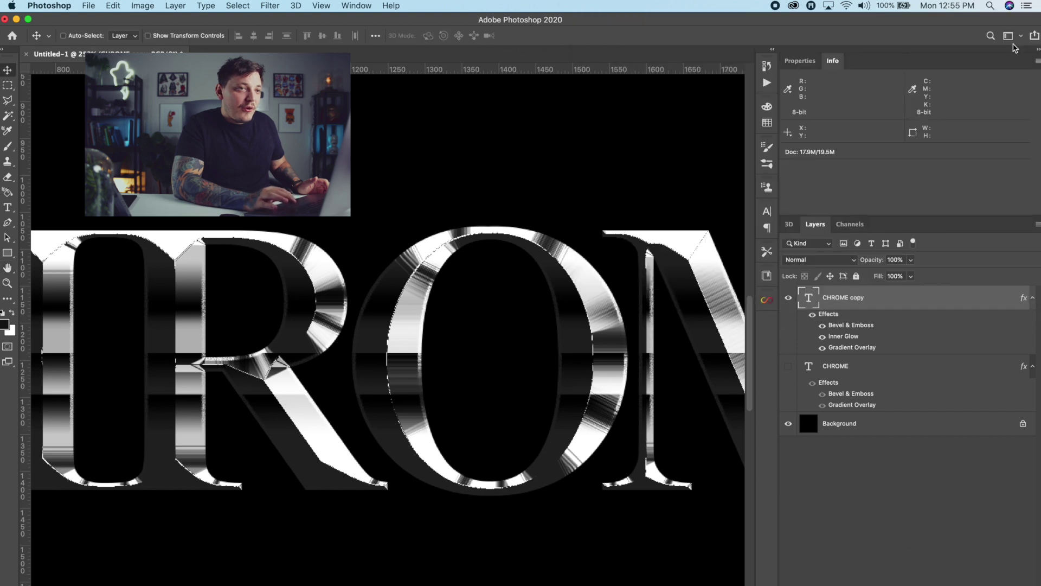
key(super+0)
click(843, 367)
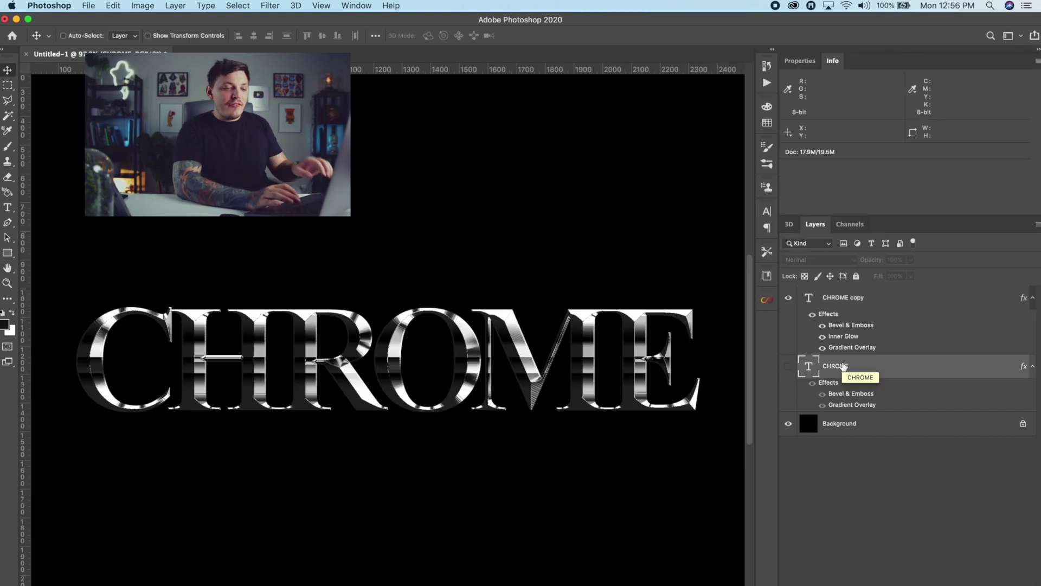
key(BackSpace)
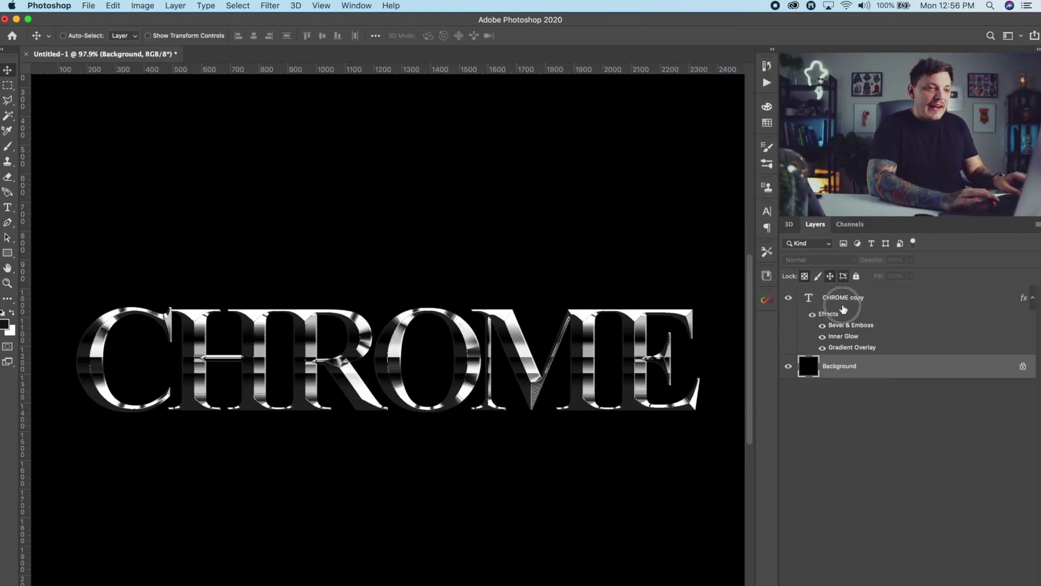
Duplicate CHROME copy, hide it, and convert CHROME copy 2 to a smart object.
click(849, 298)
key(super+j)
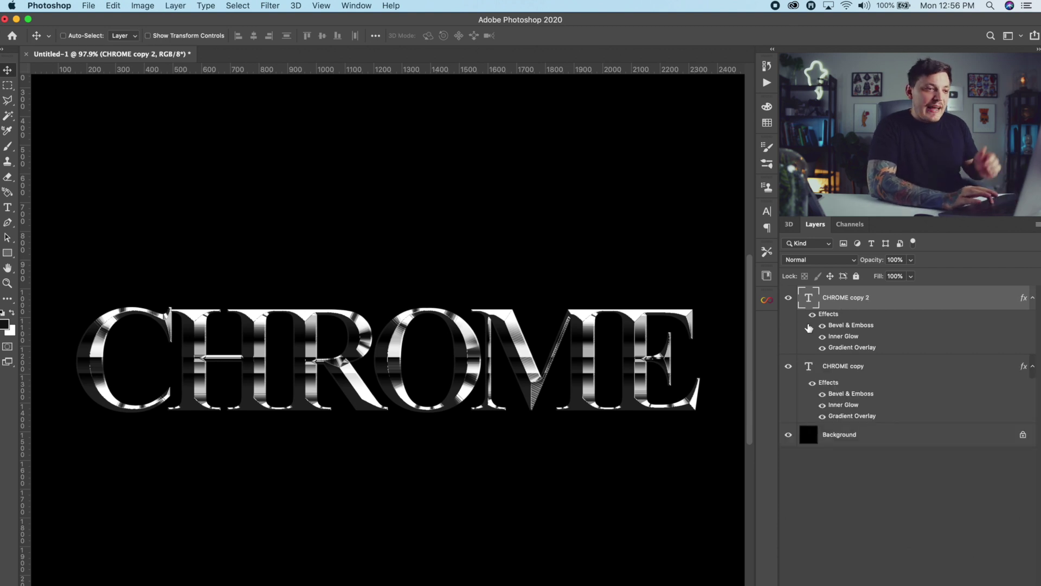
click(788, 366)
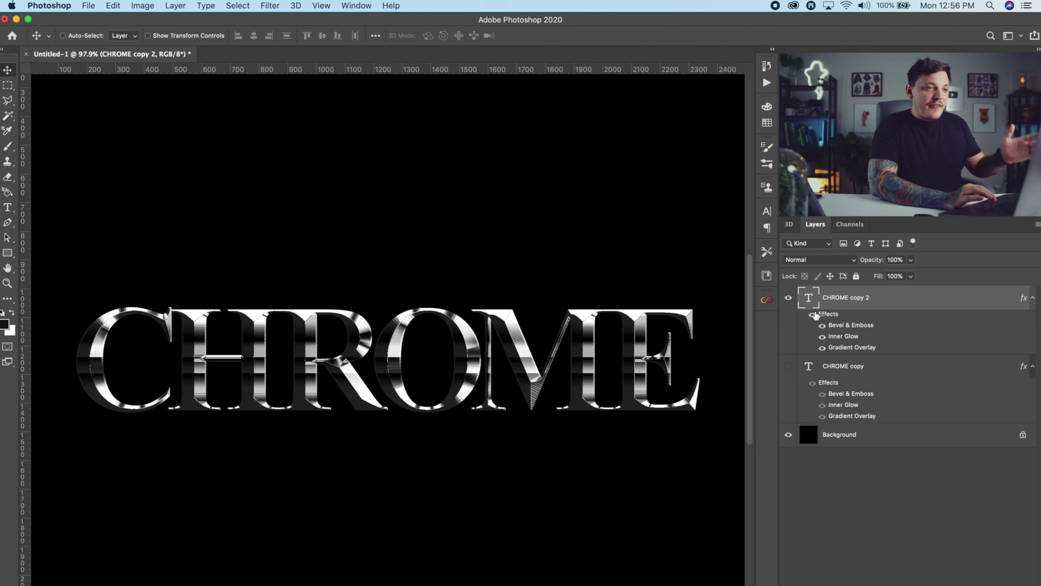
right_click(832, 303)
click(898, 250)
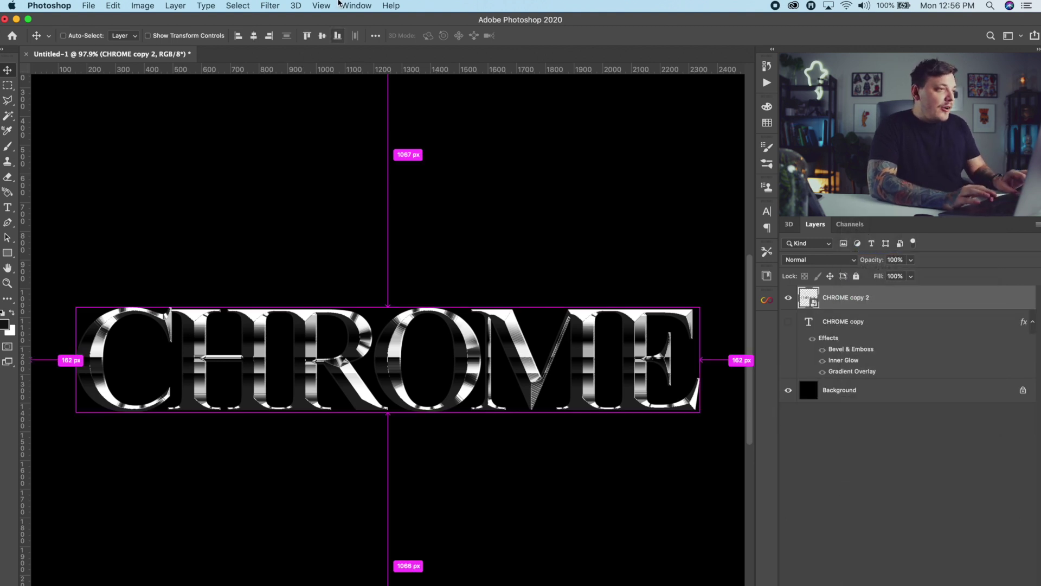
key(super+z)
key(super+shift+z)
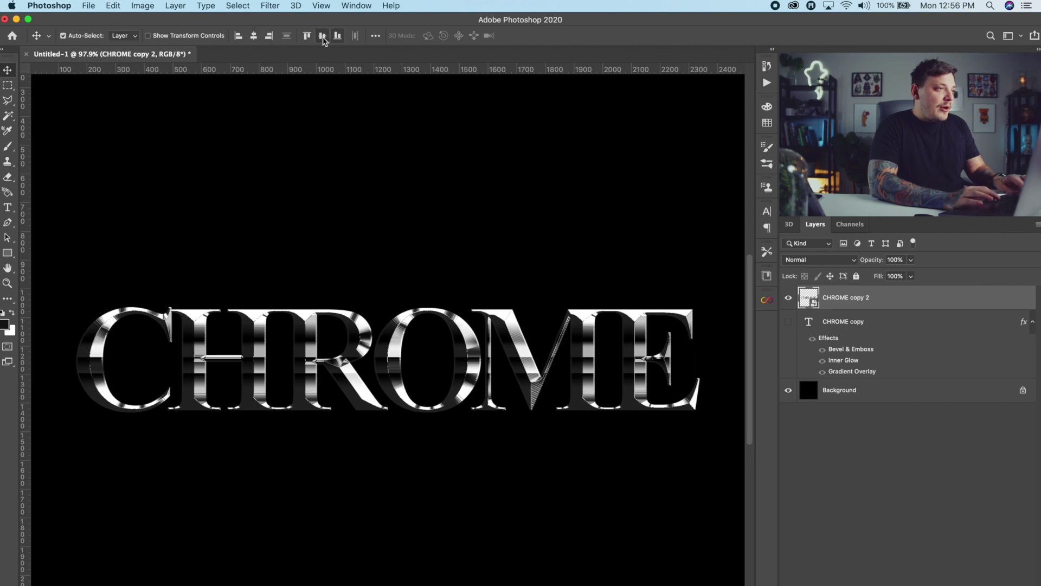
click(279, 5)
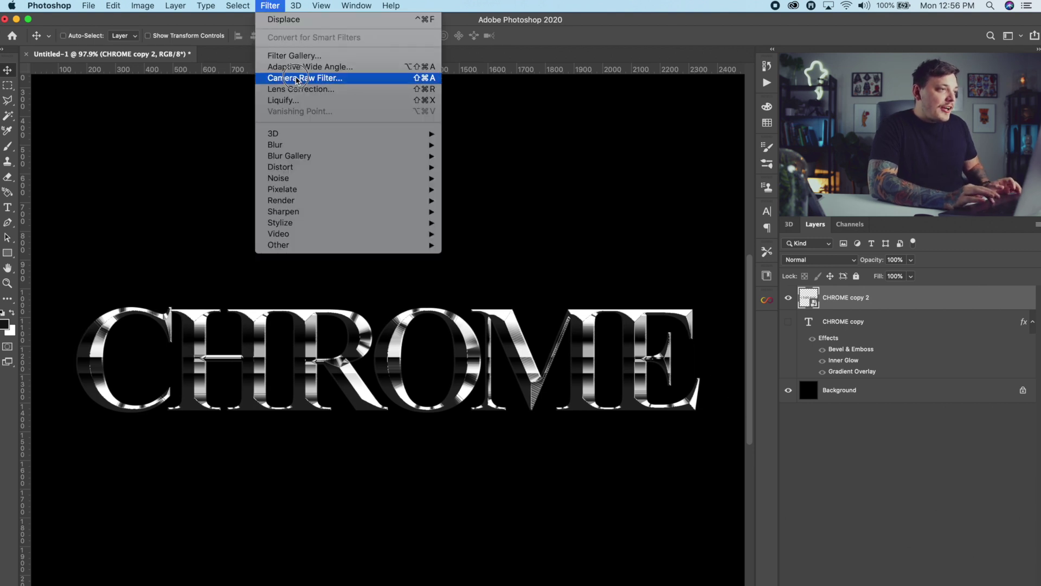
Apply the Filter Gallery's Chrome sketch filter with Detail 5 and Smoothness 3.
click(295, 55)
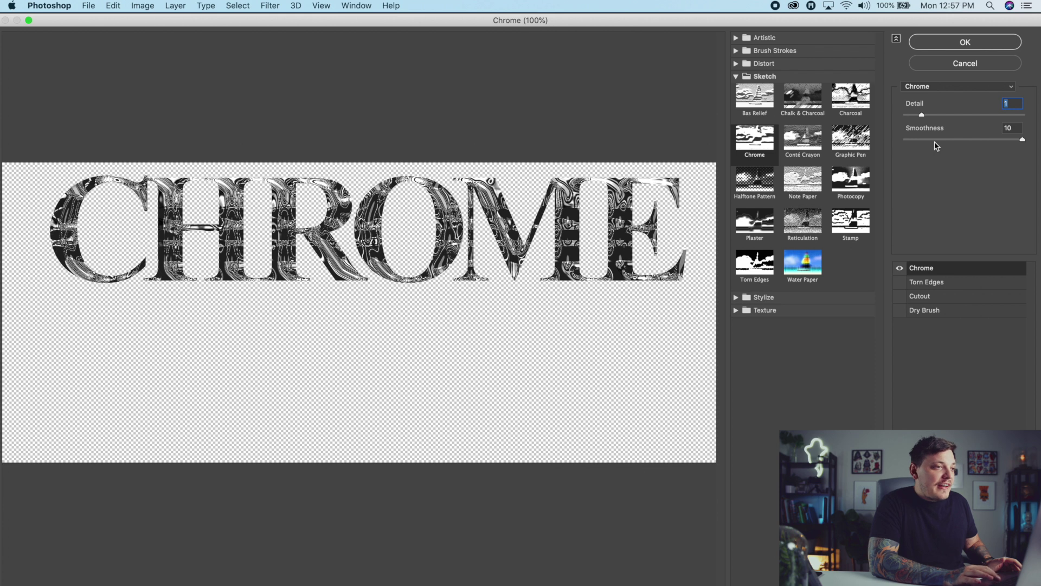
drag(1010, 142, 986, 140)
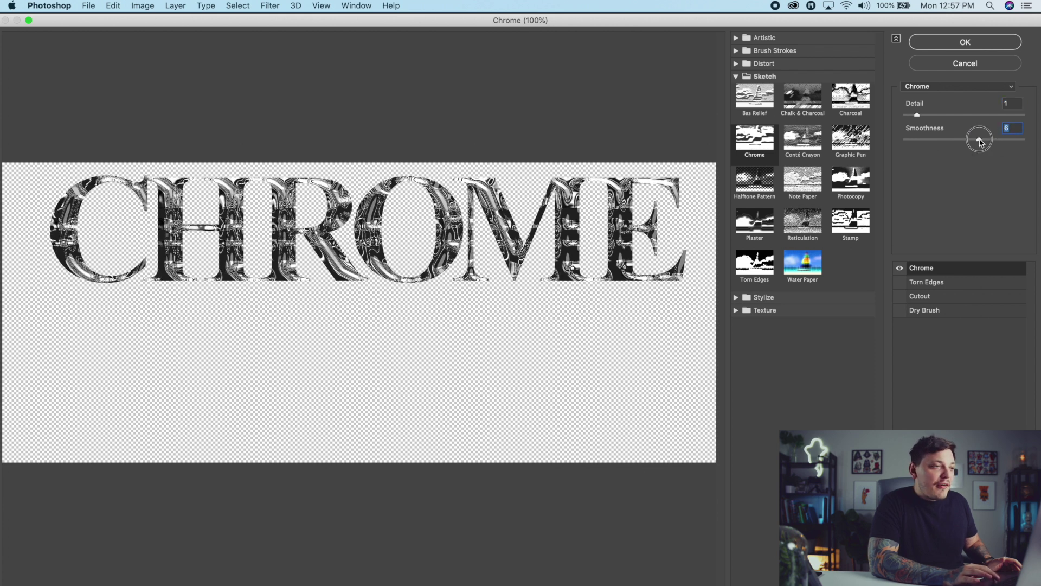
drag(922, 115, 911, 141)
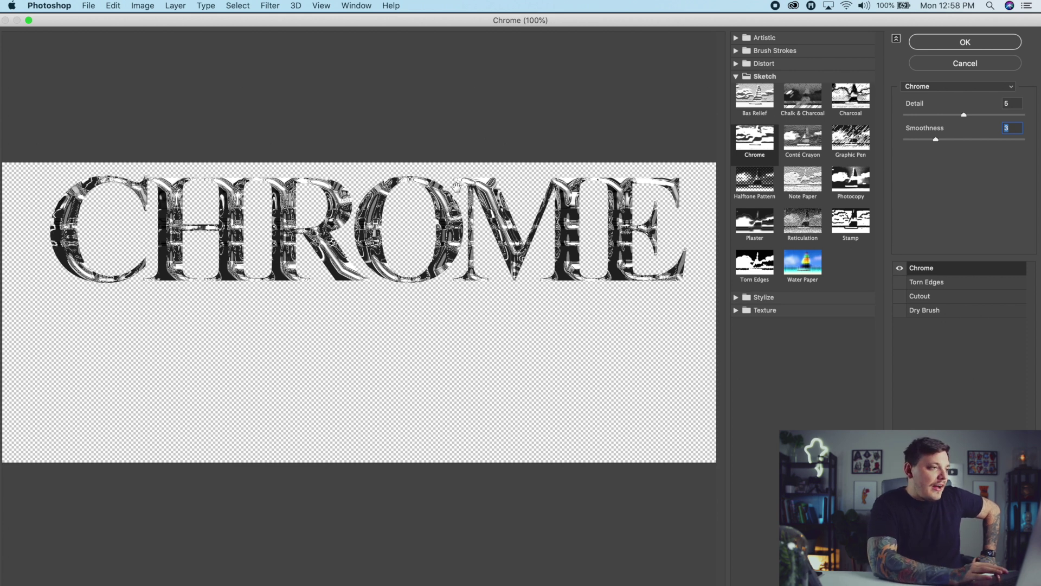
click(974, 41)
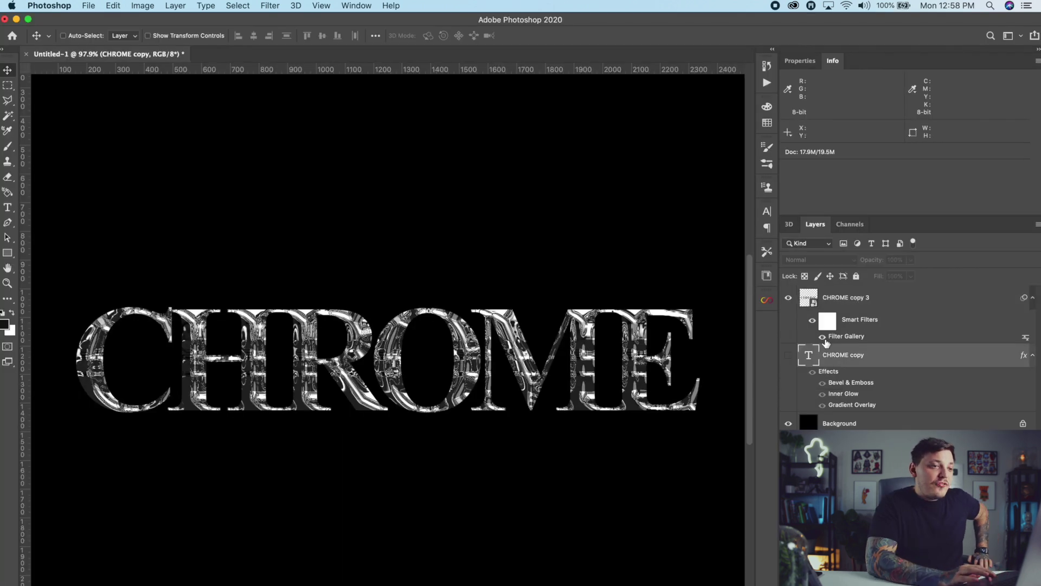
Show CHROME copy again and try Screen blending on CHROME copy 3, keeping fill at 100%.
click(789, 355)
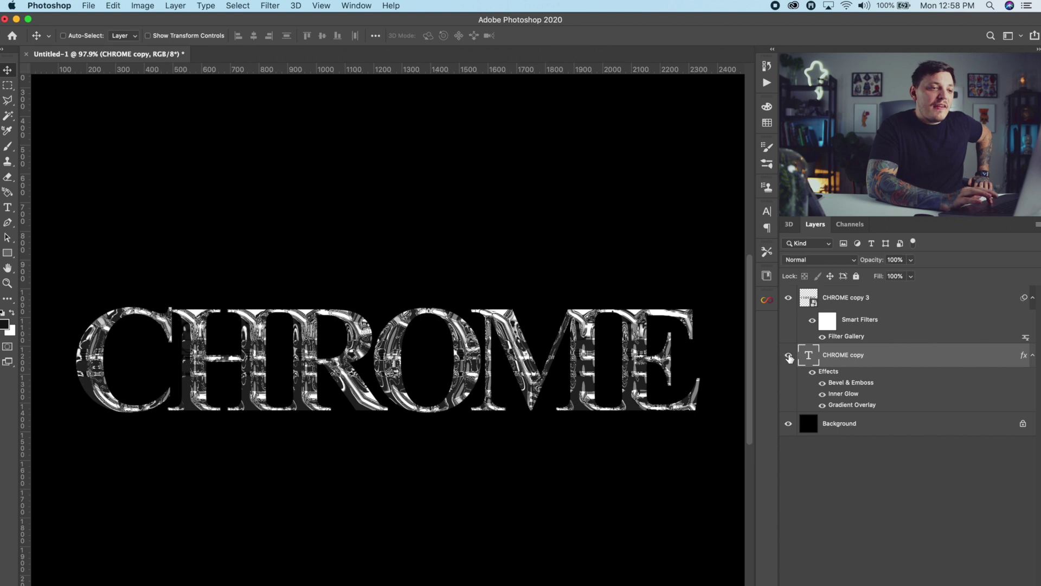
click(868, 307)
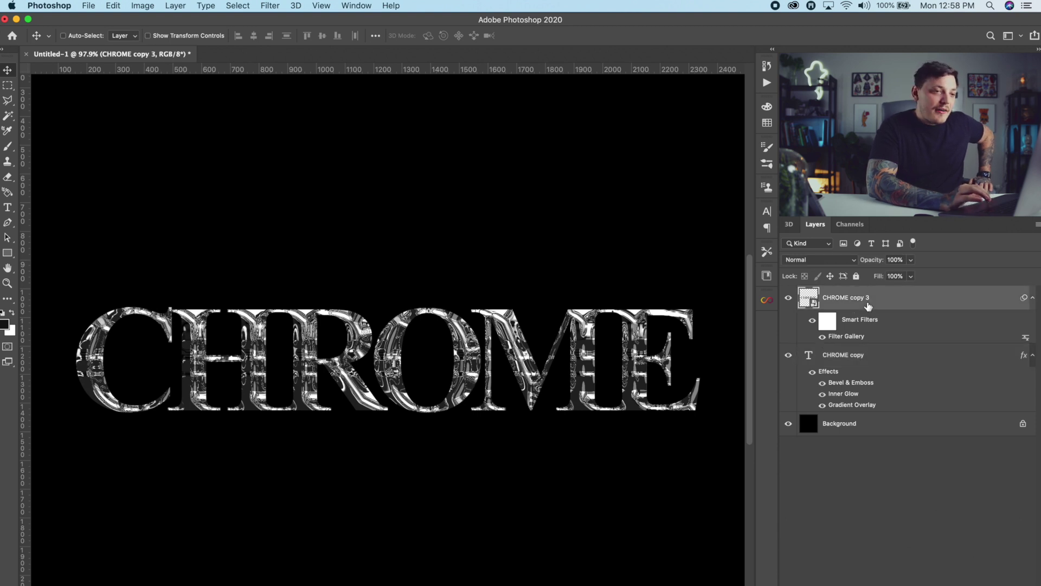
click(819, 260)
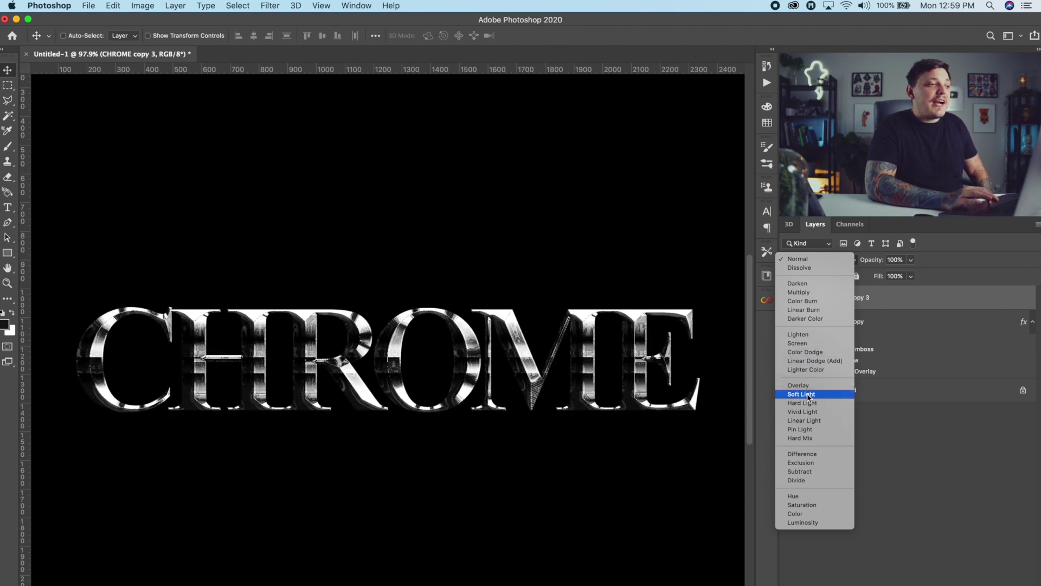
click(797, 343)
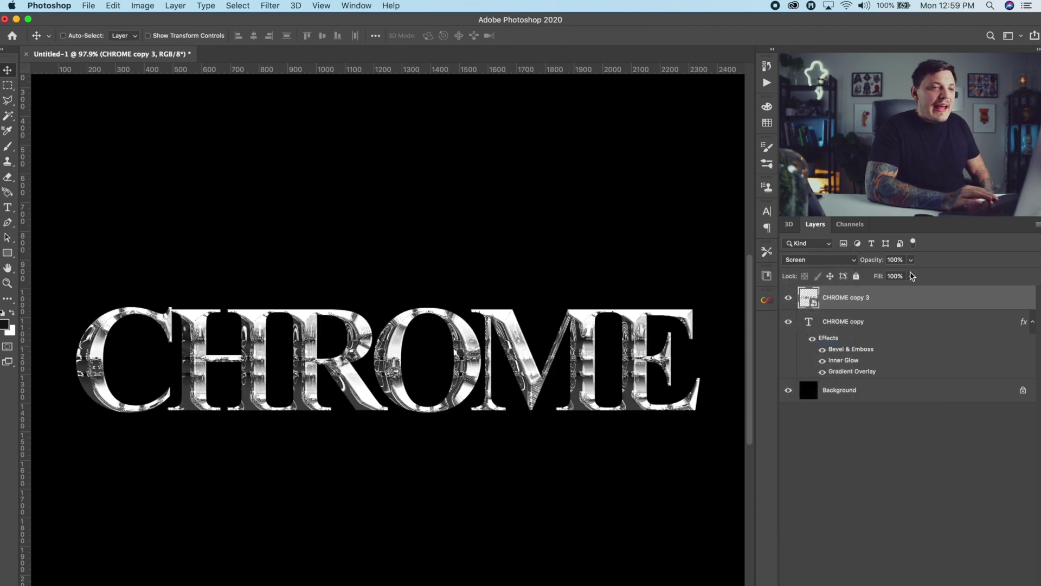
click(912, 276)
click(875, 292)
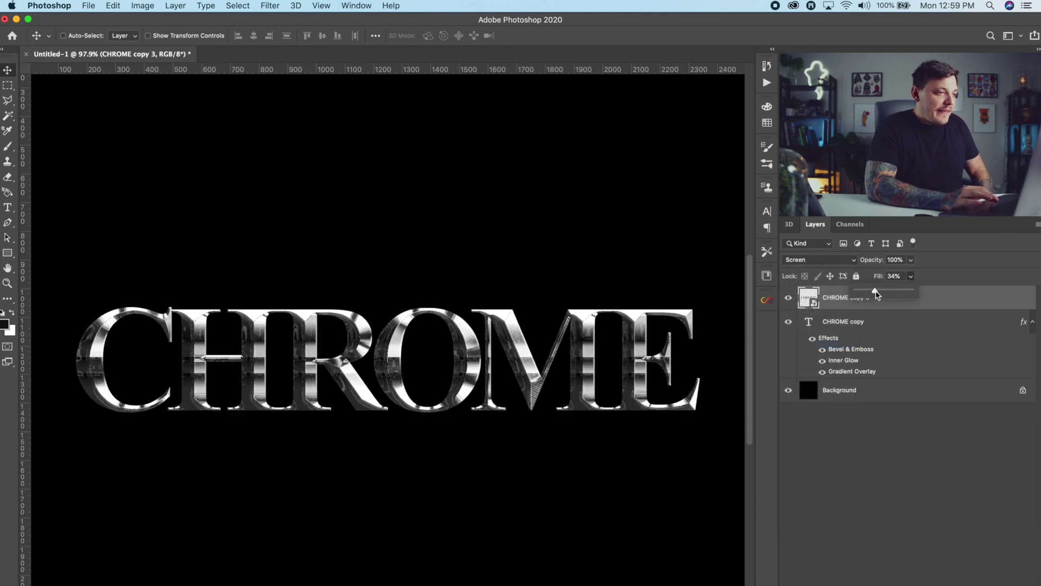
drag(886, 293, 889, 293)
drag(889, 294, 900, 294)
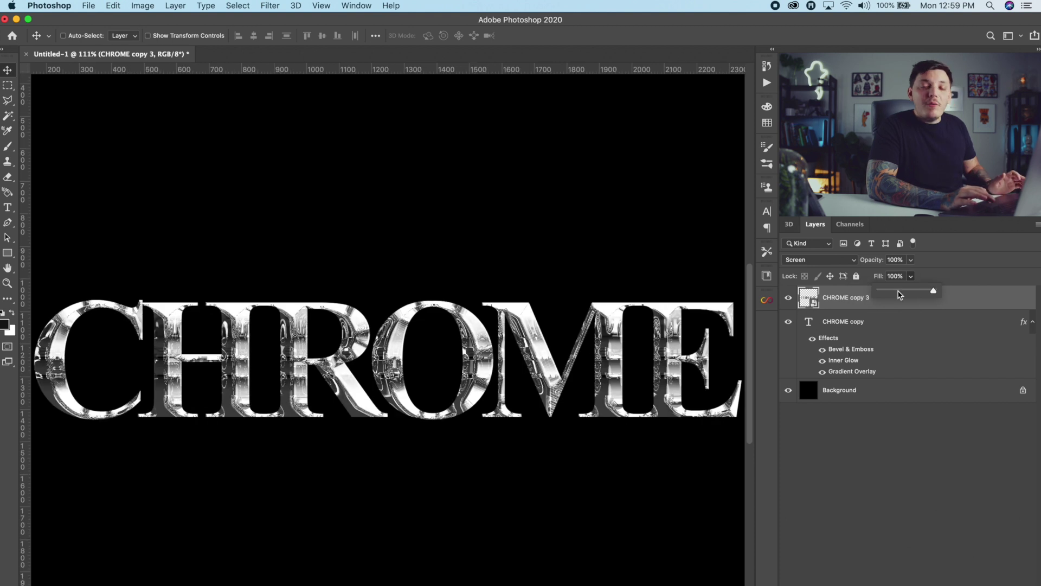
click(825, 293)
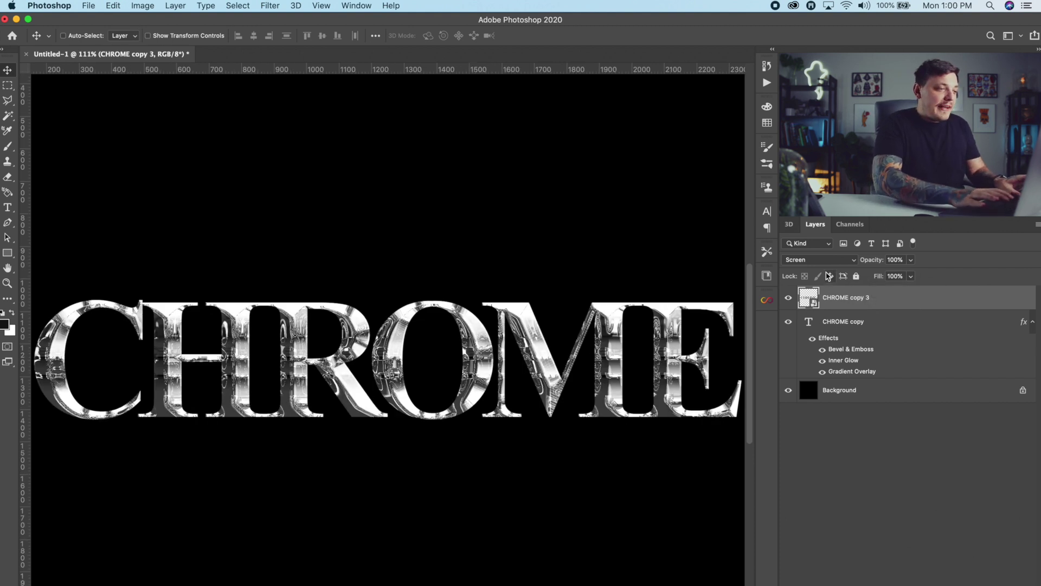
Set CHROME copy 3 to Lighter Color at 74% opacity, group both layers, and duplicate the group.
click(802, 261)
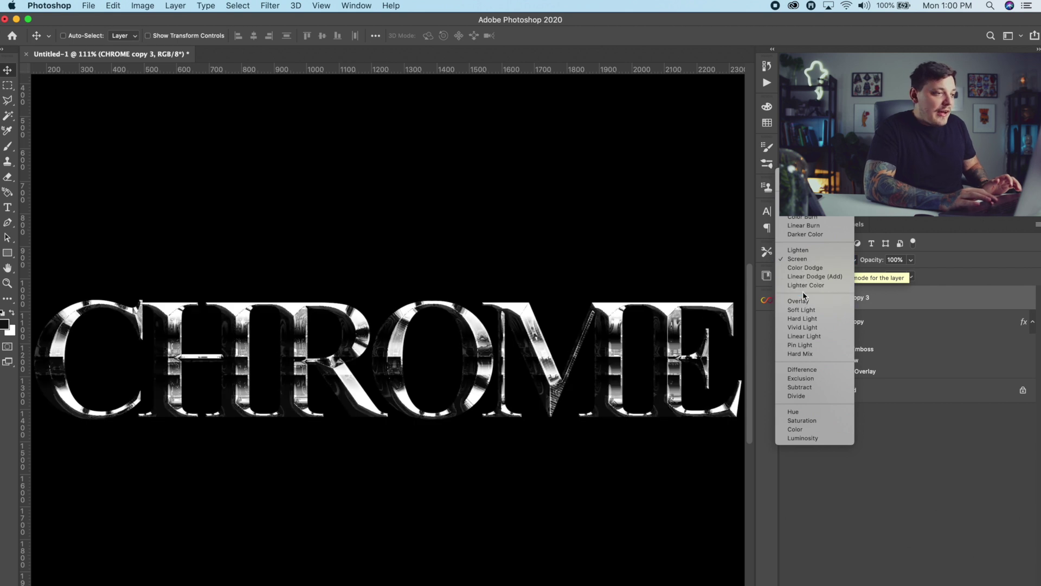
click(806, 286)
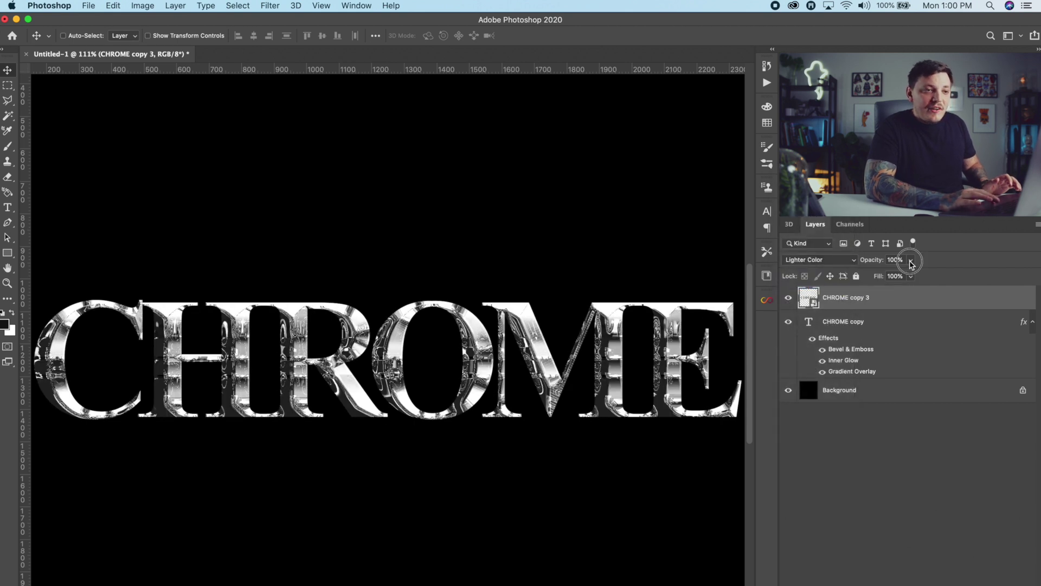
drag(901, 278, 898, 278)
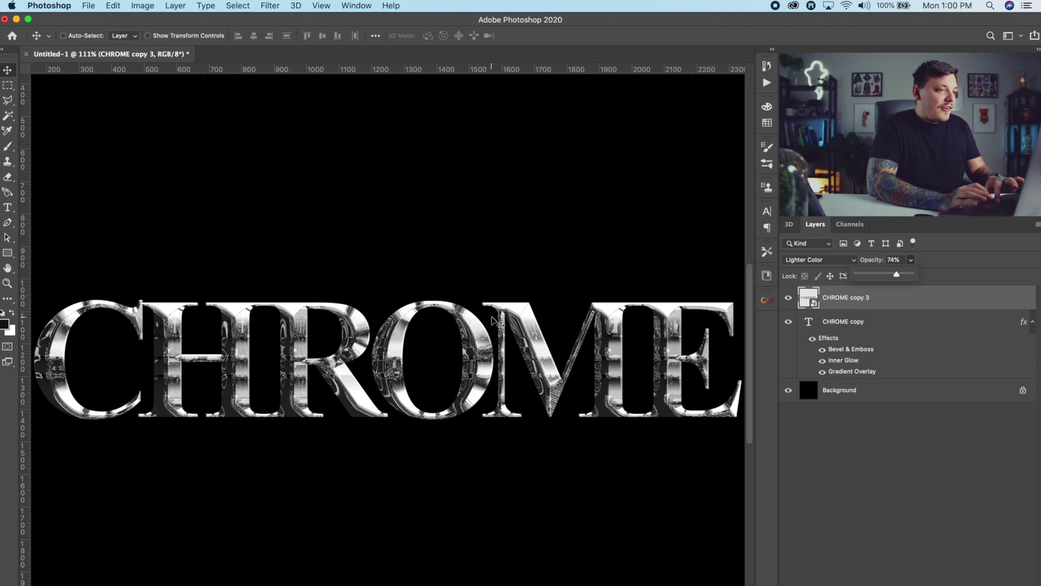
scroll(494, 321, down, 2)
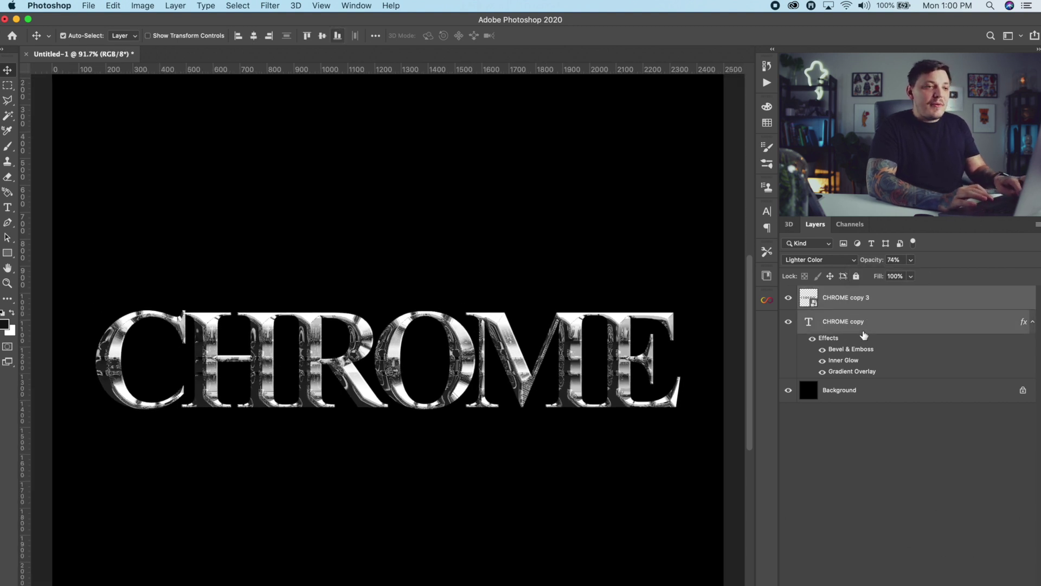
key(super+g)
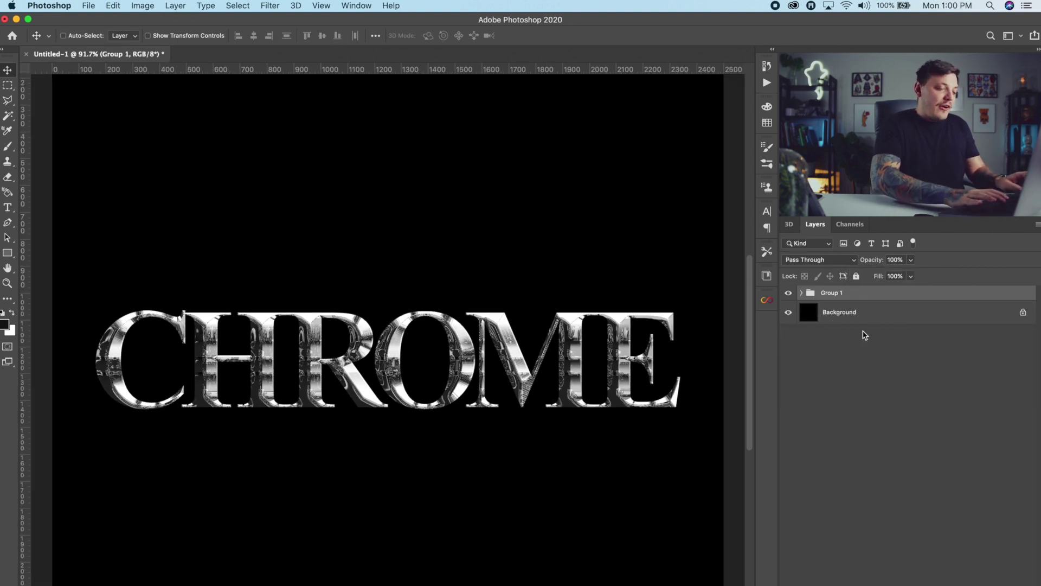
key(super+j)
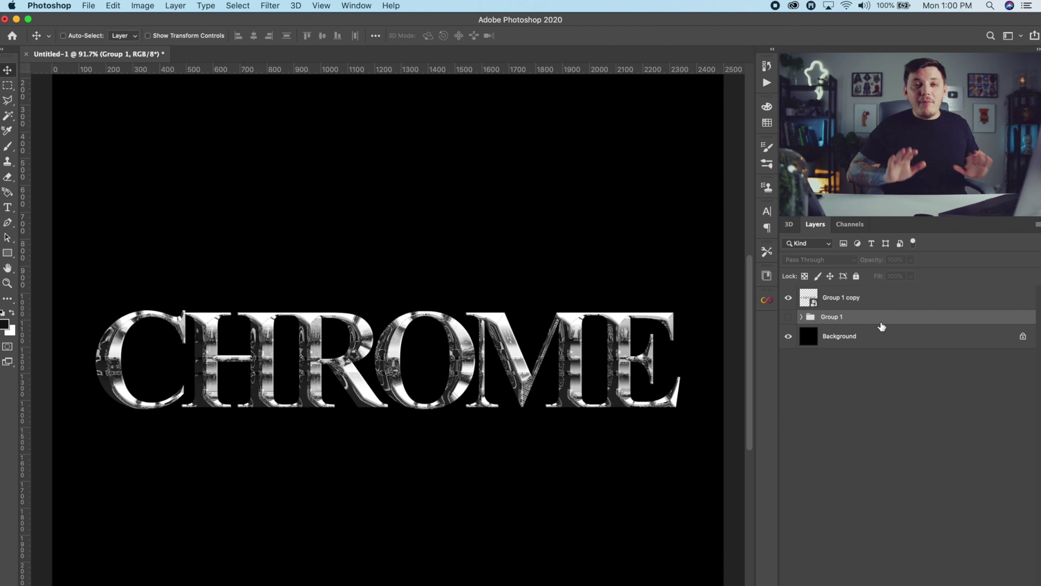
Warp the Group 1 copy lettering with a Lower arc flattened into a slight upward curve.
key(alt+bracketright)
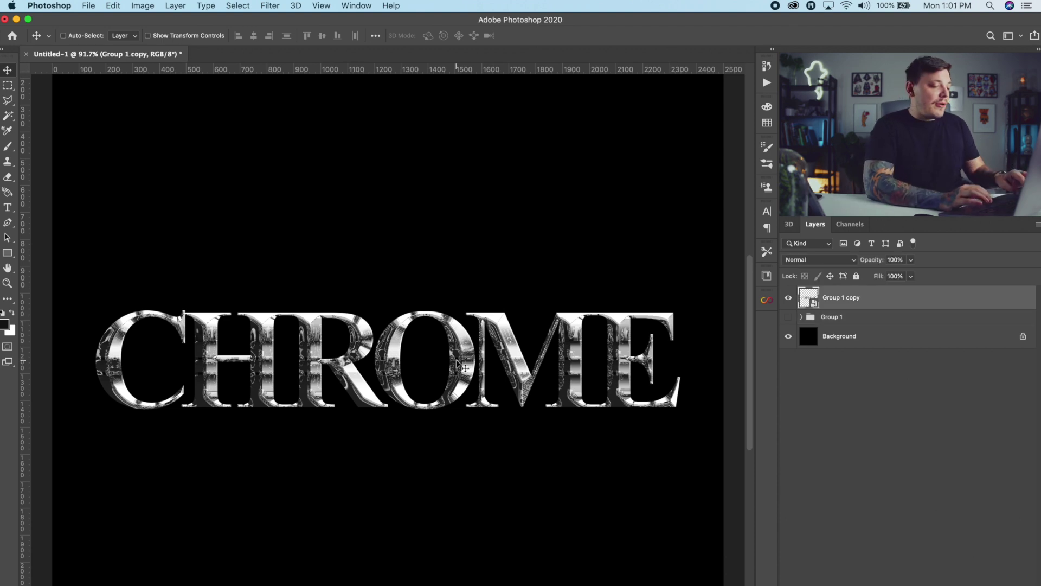
key(ctrl+t)
right_click(456, 361)
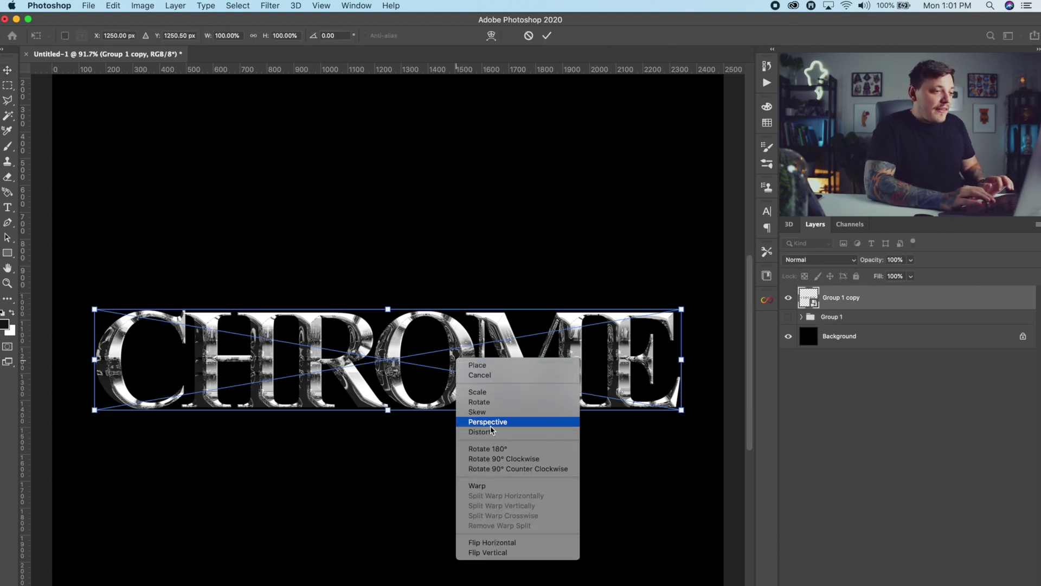
click(480, 486)
click(280, 38)
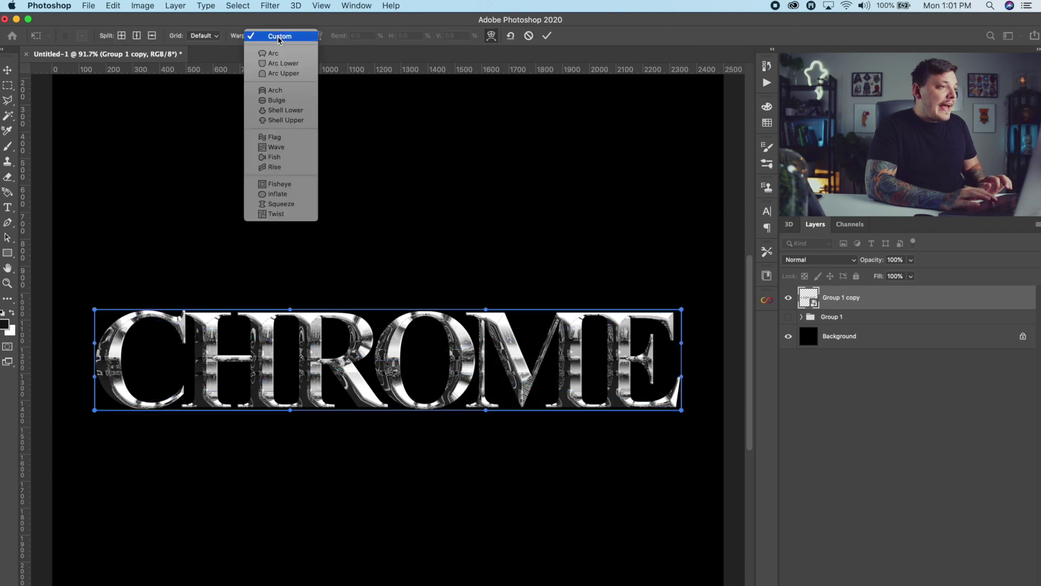
click(283, 63)
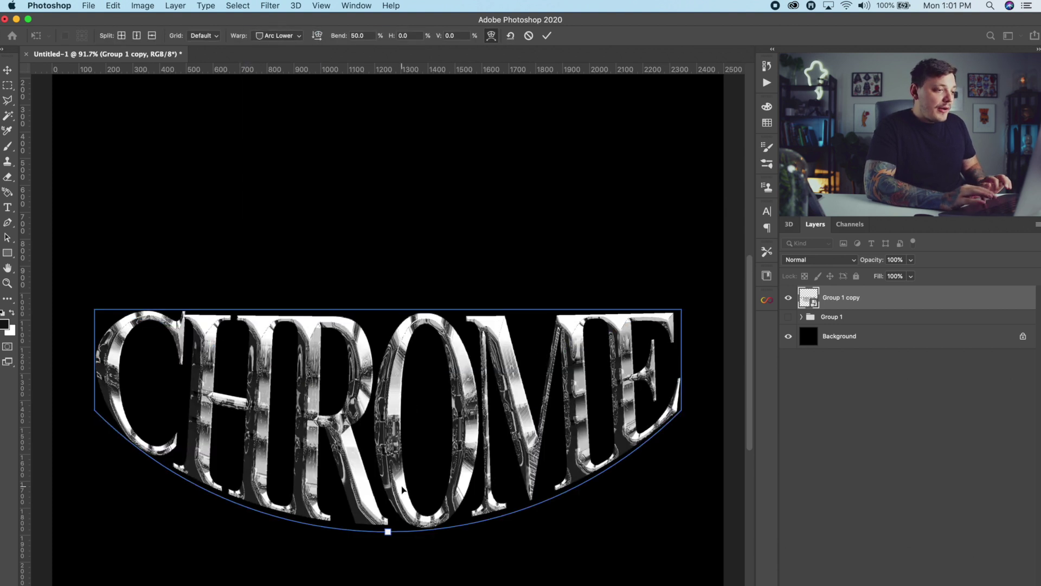
drag(388, 531, 393, 370)
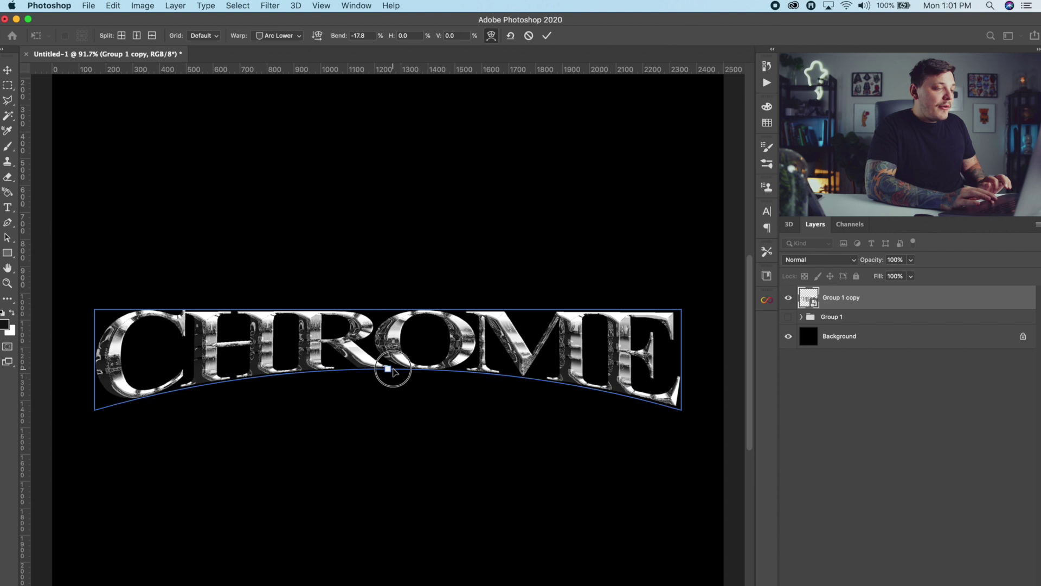
scroll(558, 263, down, 2)
key(Return)
Rotate the CHROME lettering slightly to a gentle tilt.
key(ctrl+t)
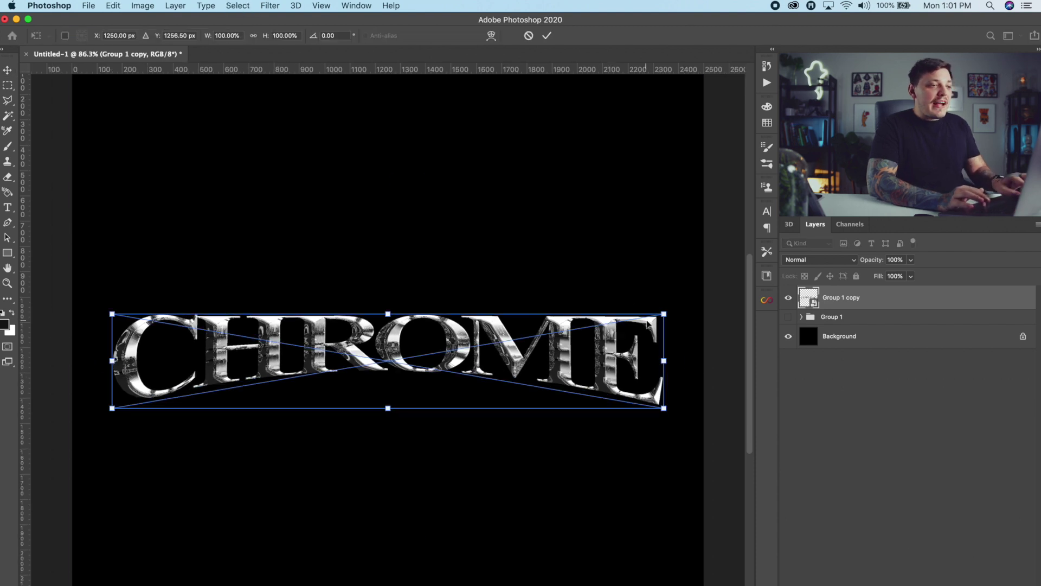
drag(662, 312, 654, 303)
key(Return)
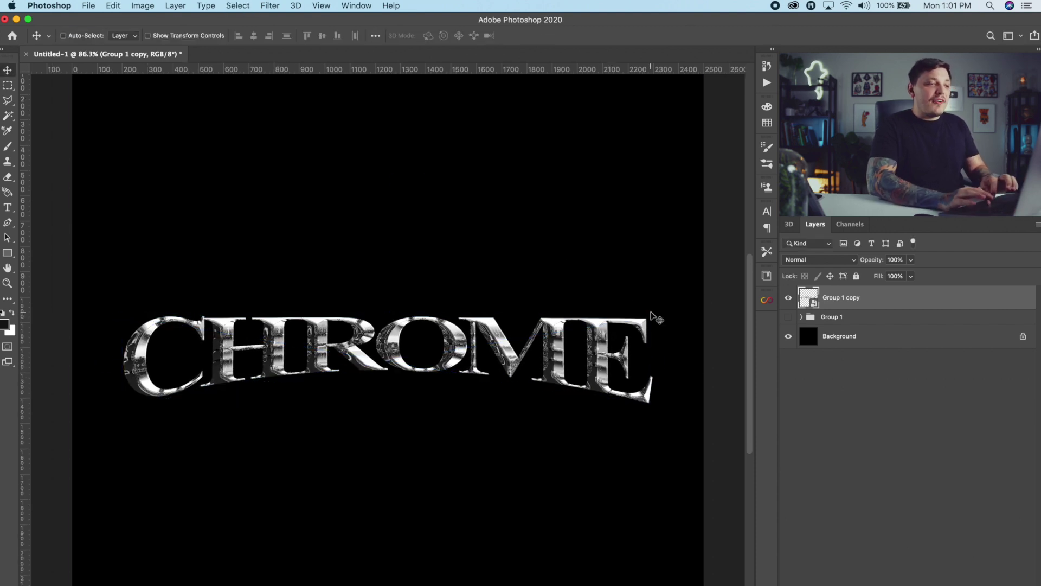
scroll(488, 322, up, 3)
scroll(488, 323, down, 3)
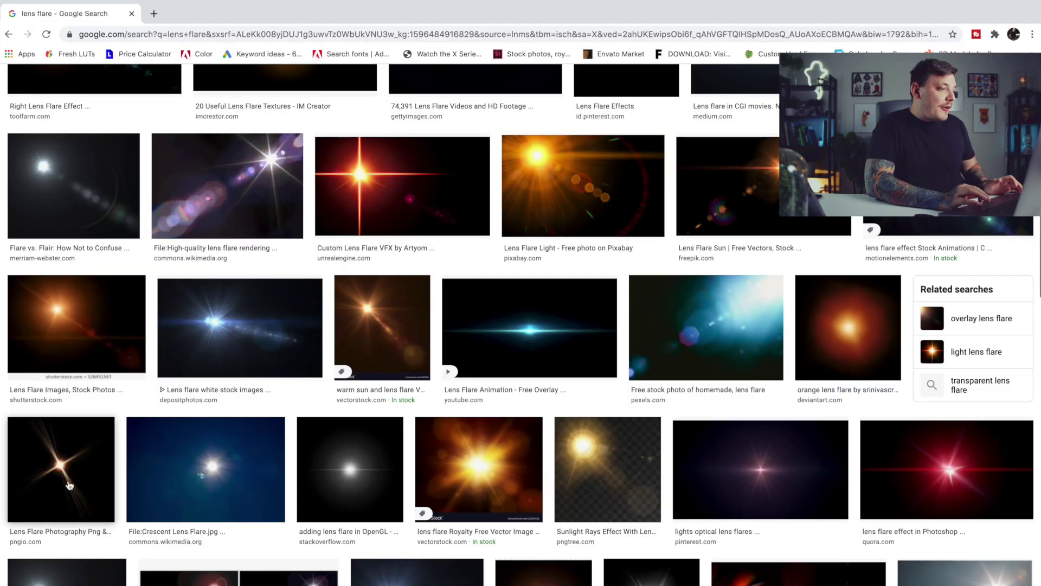
Copy a lens flare image from Google Images and paste it into the CHROME document.
click(81, 496)
right_click(787, 192)
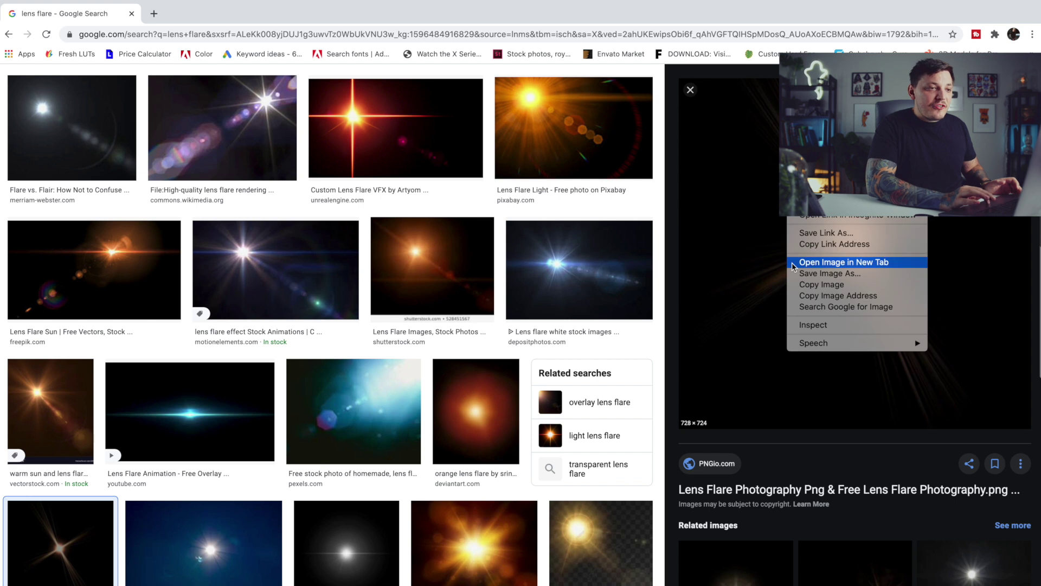
click(797, 285)
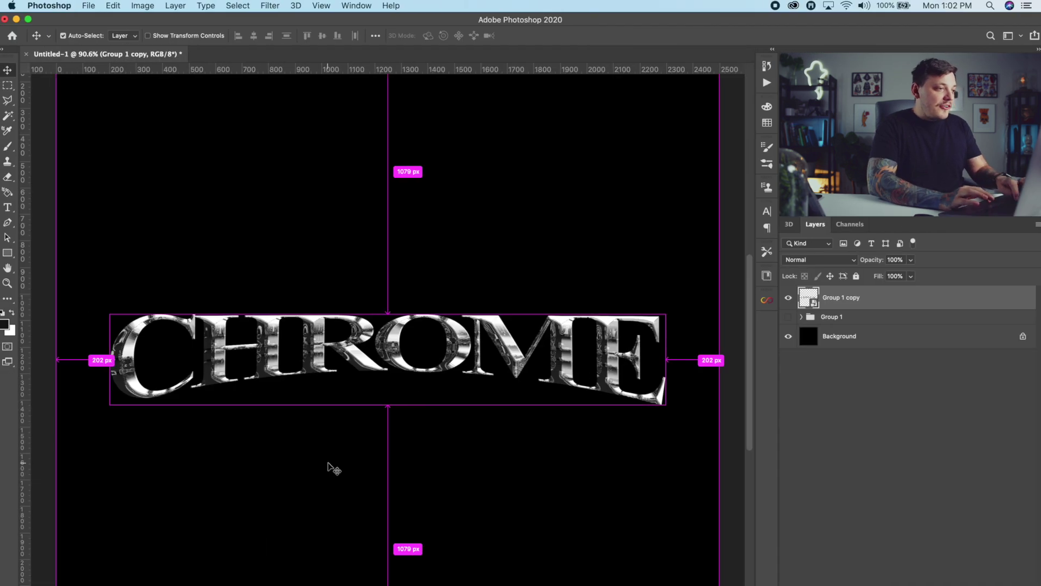
key(super+v)
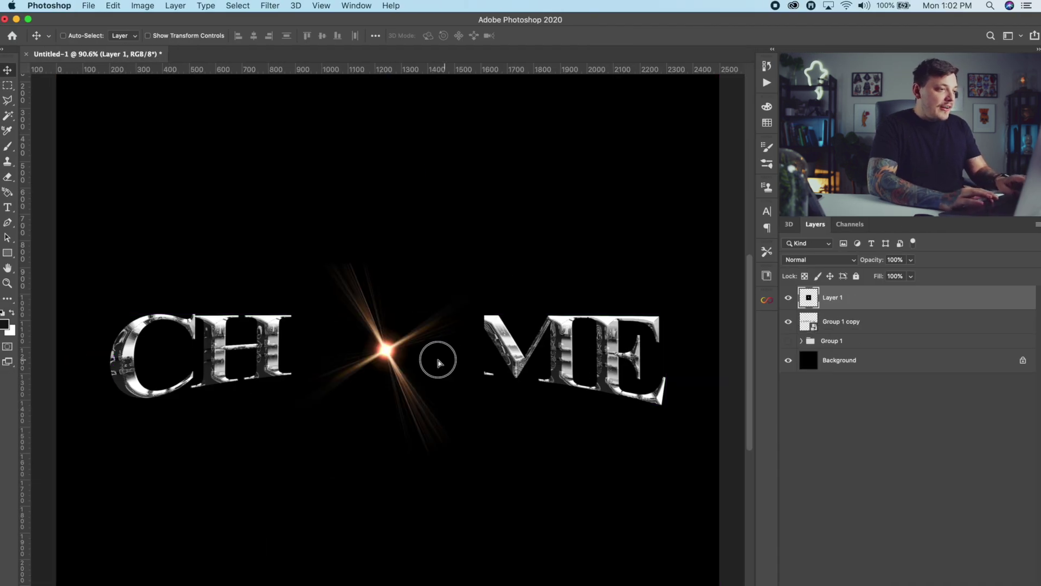
Move the lens flare onto the letter C, set it to Screen blend mode, and desaturate it.
drag(438, 363, 296, 344)
click(814, 262)
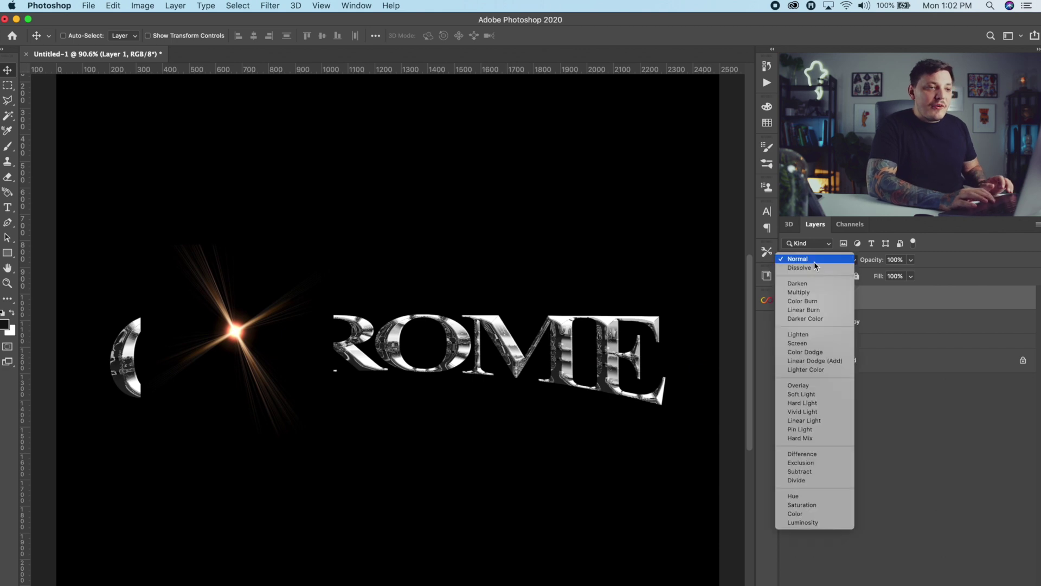
click(809, 345)
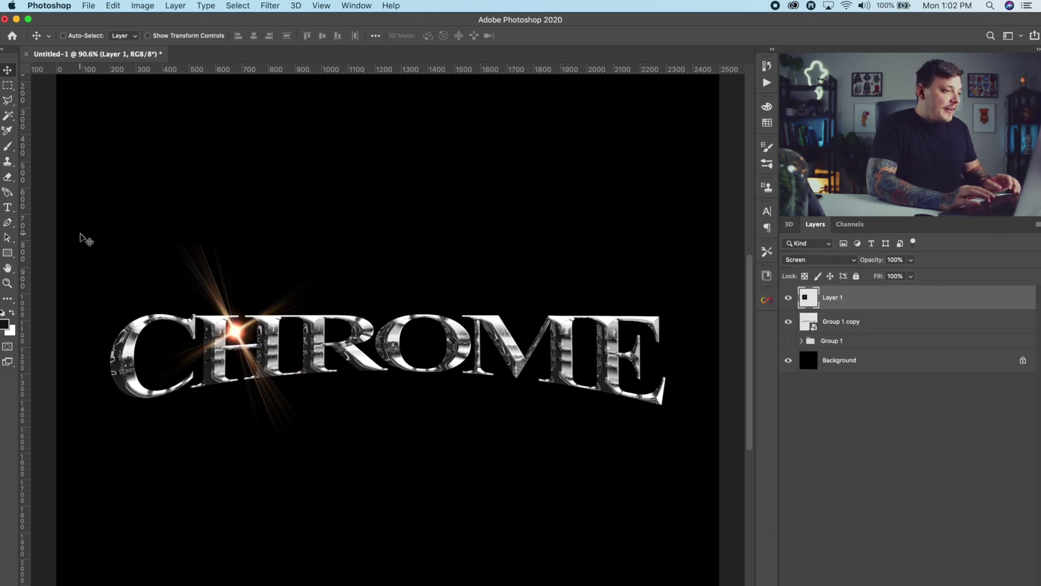
drag(87, 240, 1, 222)
click(143, 6)
mouse_move(150, 38)
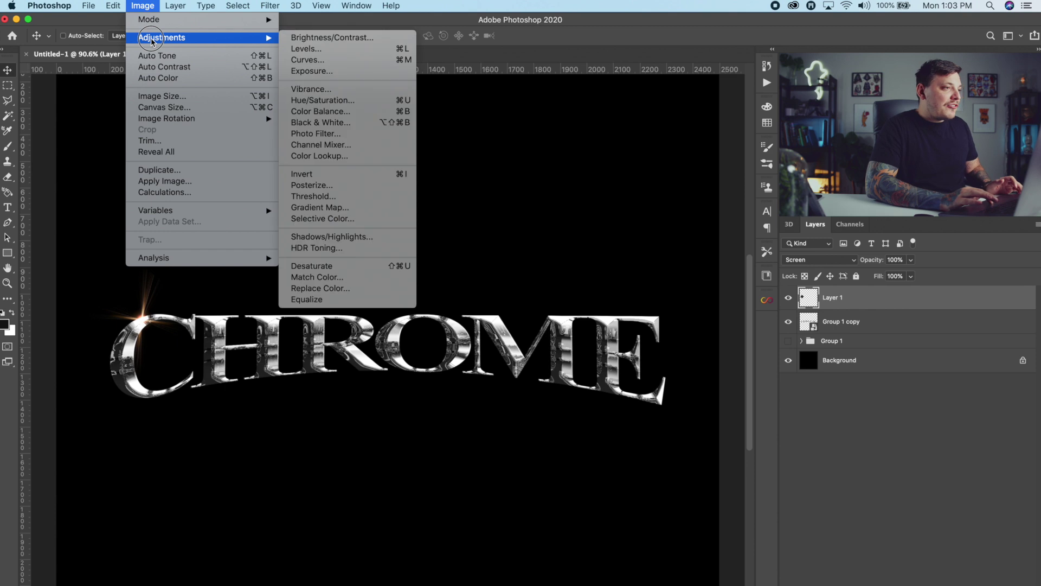
click(336, 265)
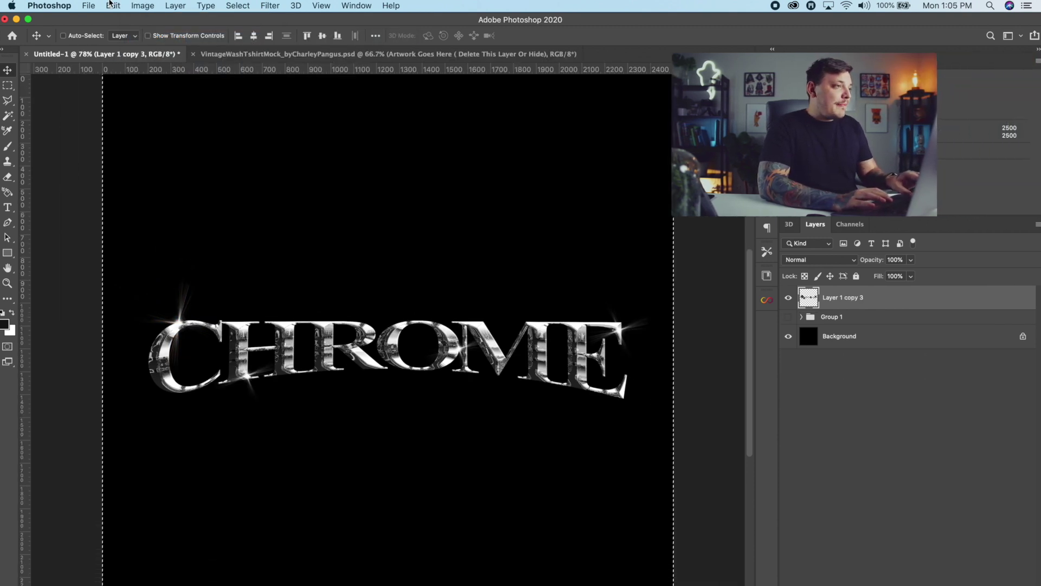
Paste a merged copy of all visible layers as a new layer.
click(113, 6)
click(122, 97)
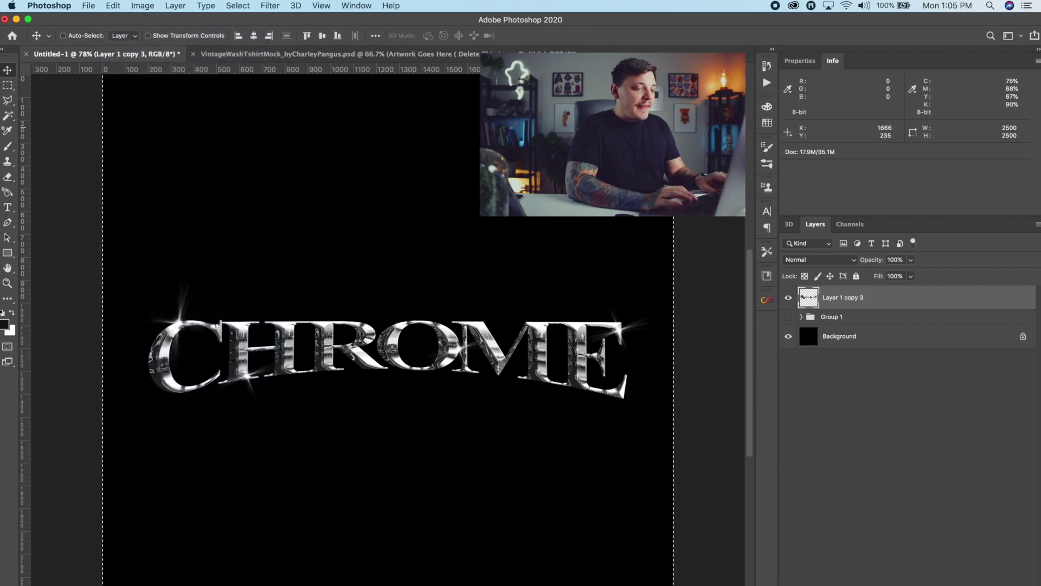
key(super+v)
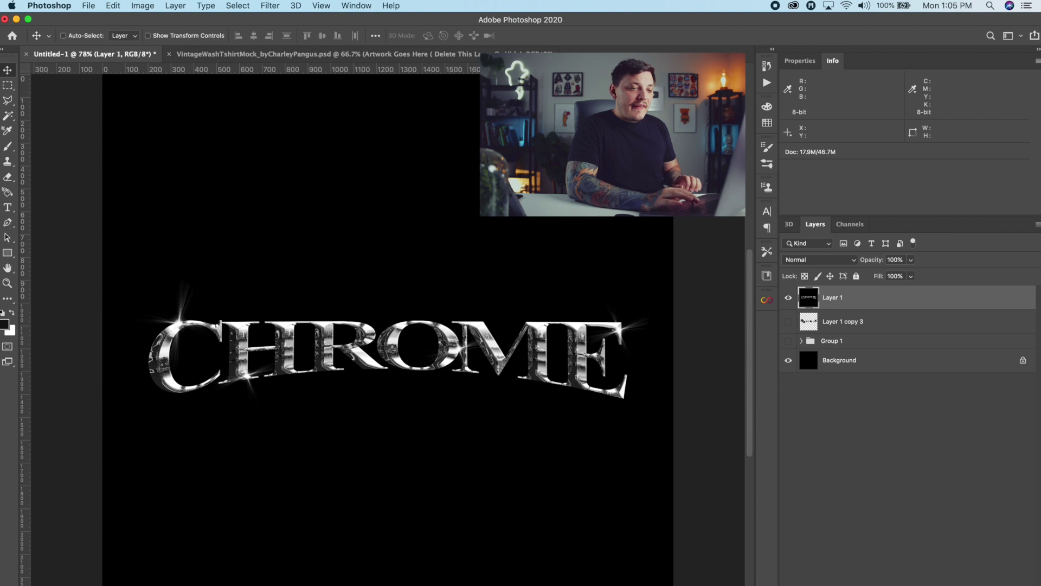
Blend out the merged layer's black with the This Layer slider, then hide the Background.
click(976, 583)
click(979, 518)
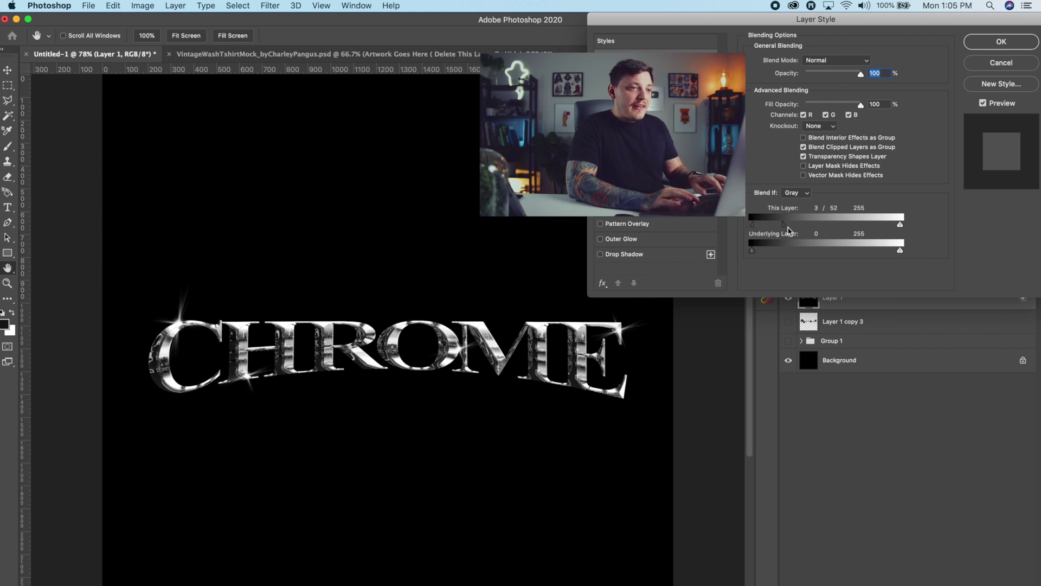
drag(791, 227, 790, 227)
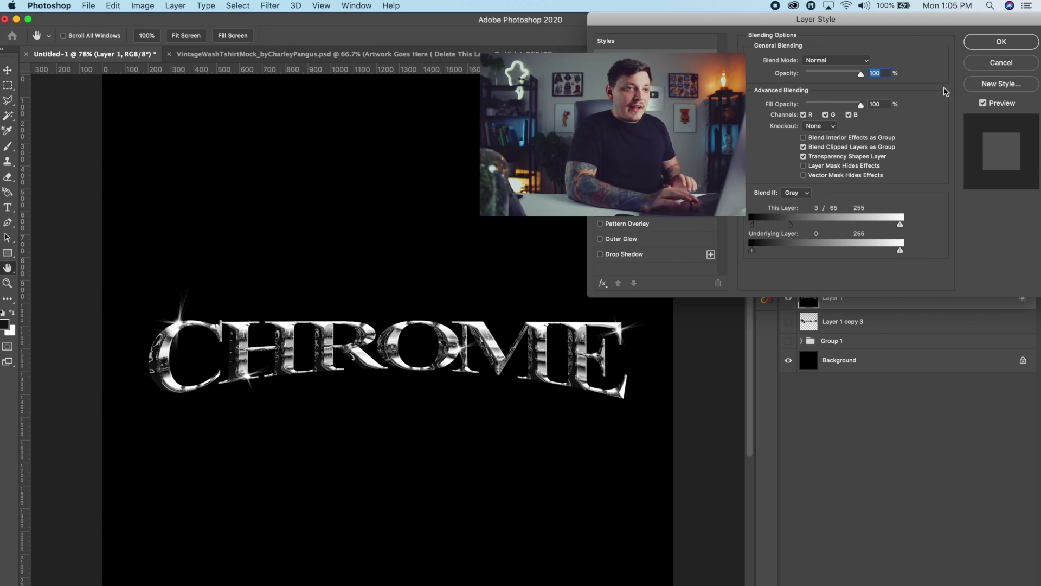
click(1001, 41)
click(788, 360)
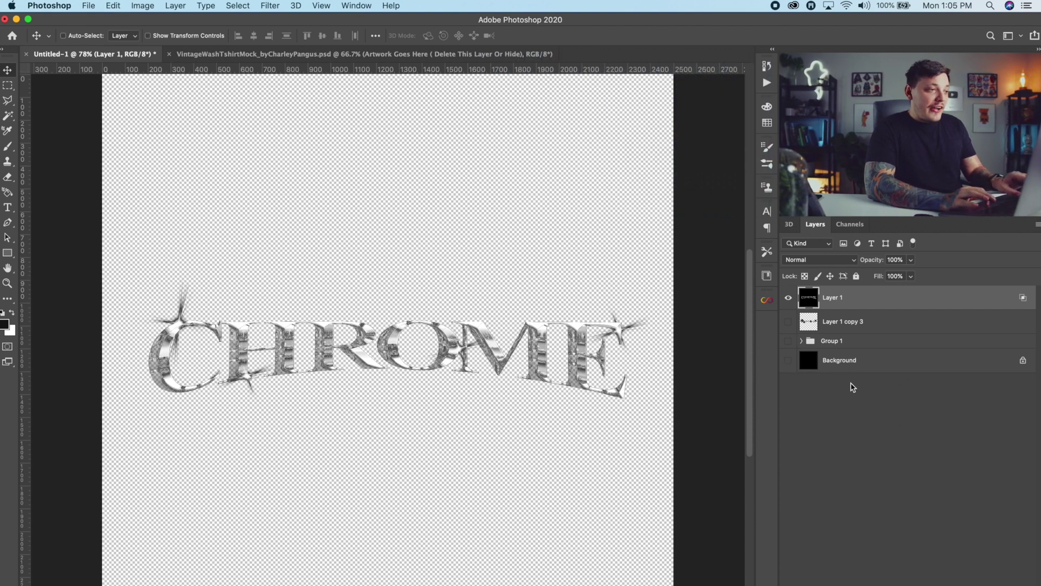
Show the Background again and convert the merged chrome layer to a smart object.
click(788, 360)
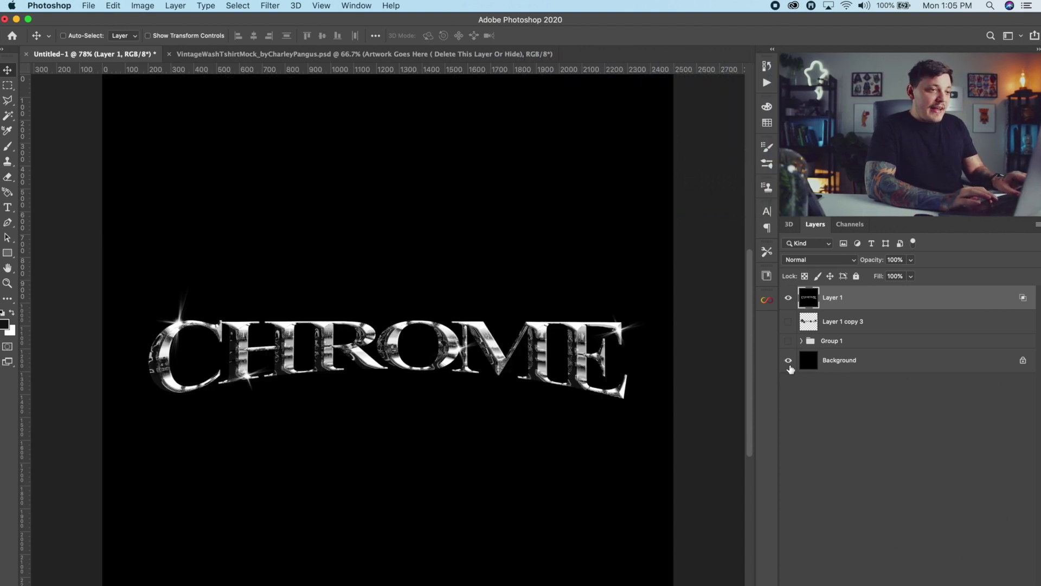
right_click(850, 293)
click(884, 301)
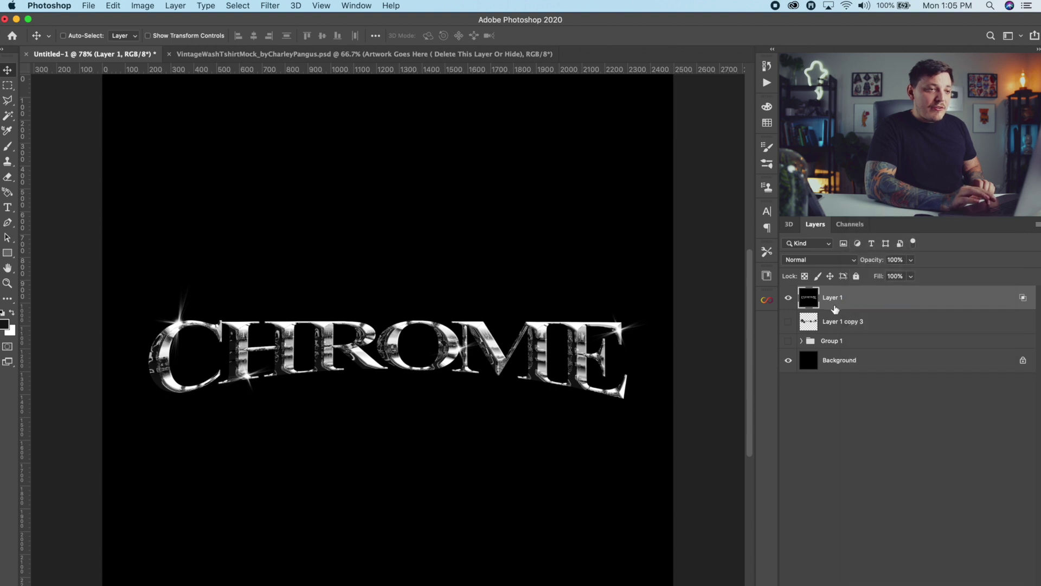
Add 2% Gaussian monochromatic noise to the lettering and hide the Background layer.
click(270, 6)
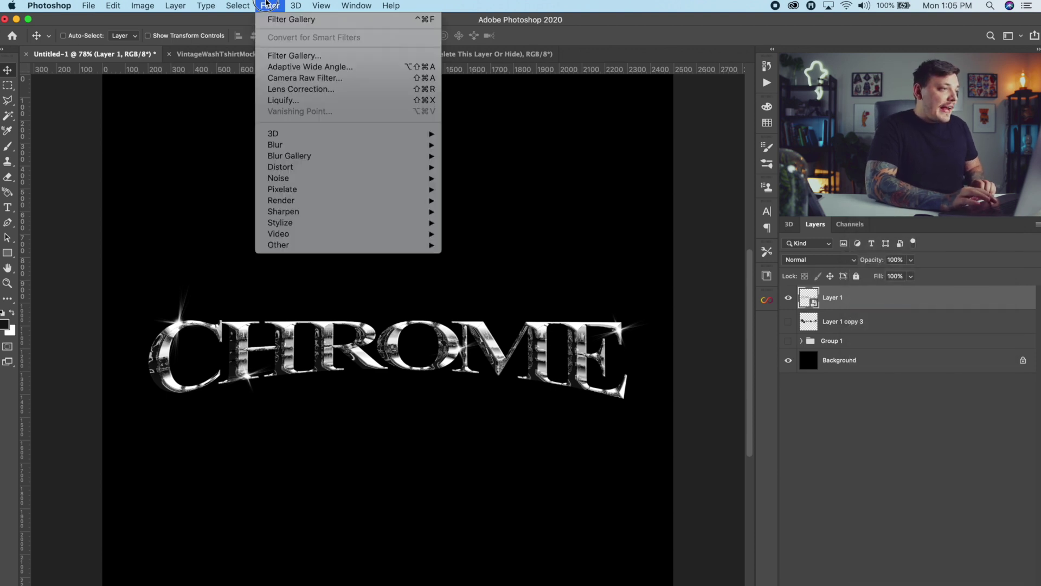
mouse_move(292, 177)
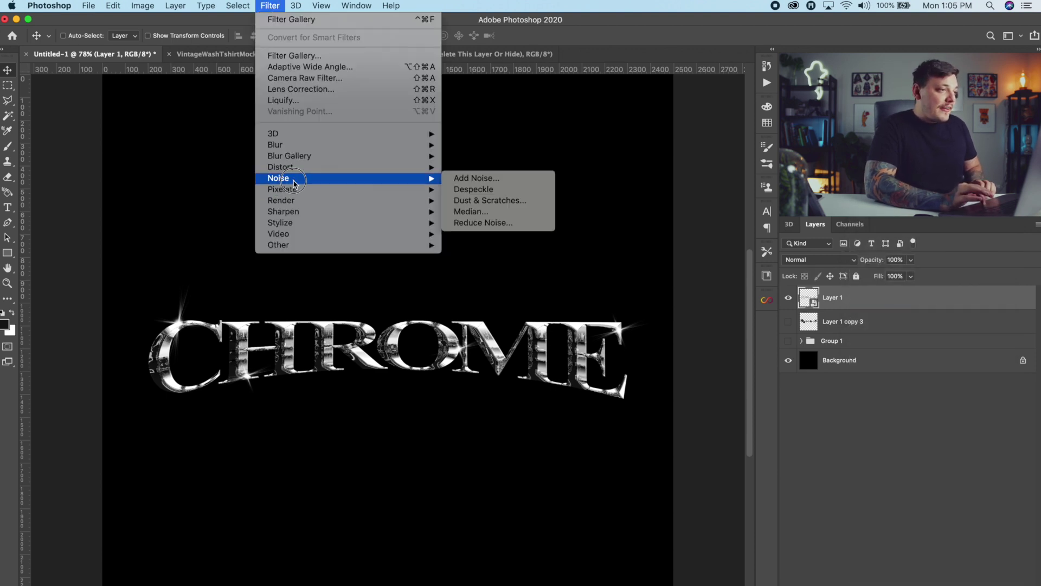
click(506, 177)
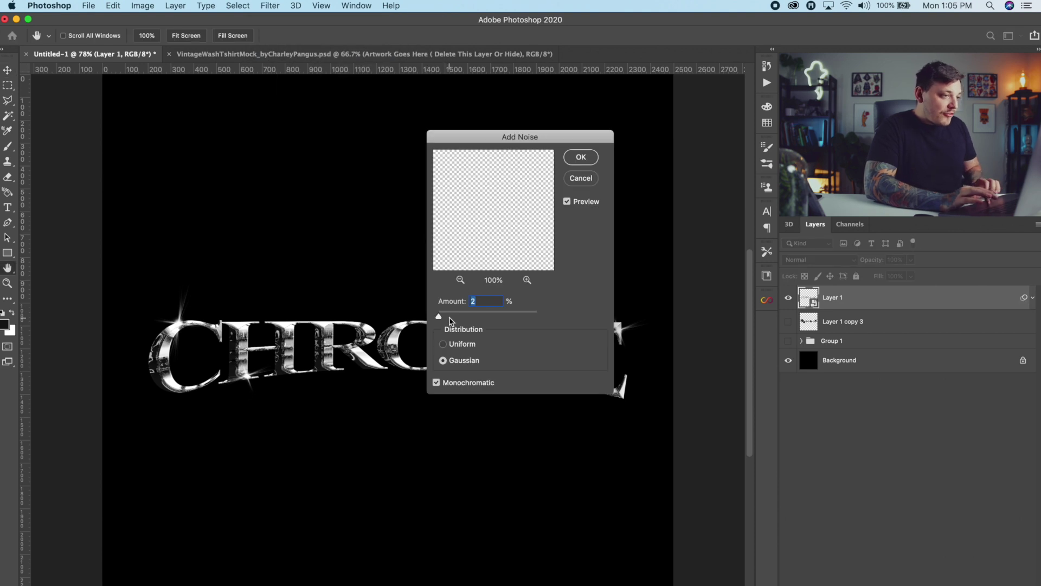
drag(452, 318, 447, 318)
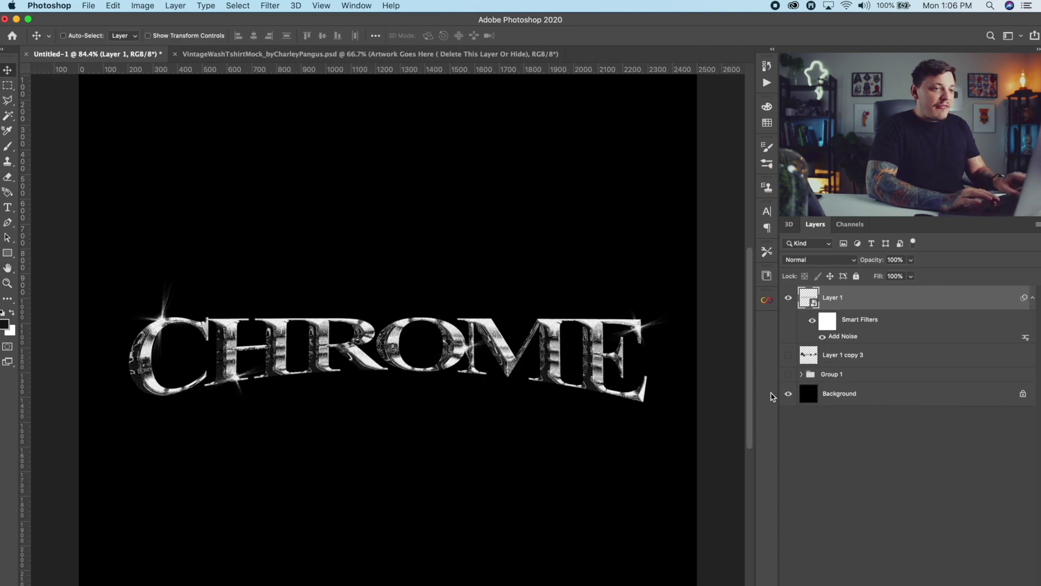
click(787, 396)
Paste a merged copy of the CHROME lettering into the t-shirt mockup document.
click(116, 5)
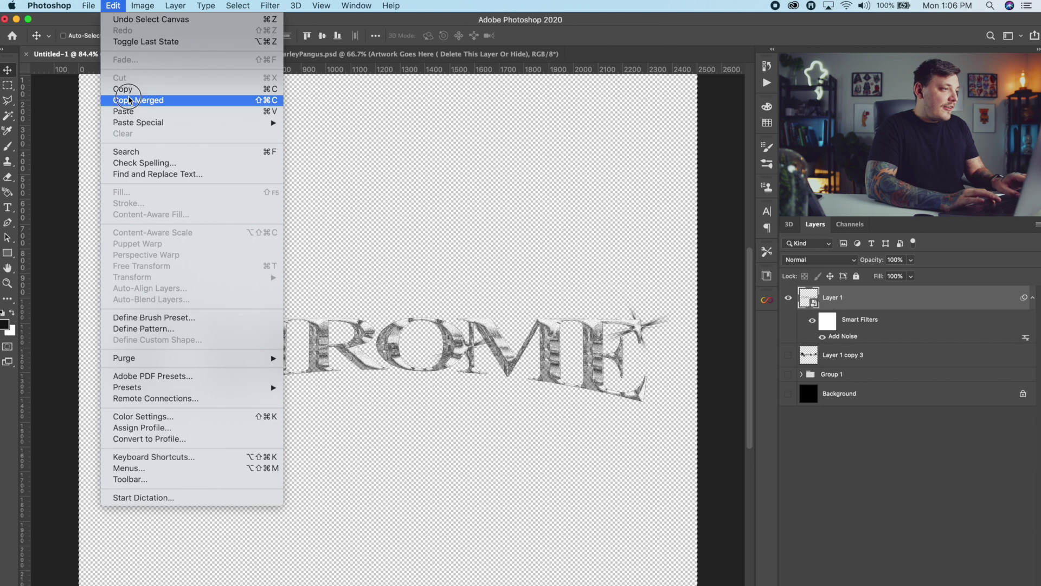
click(131, 100)
click(310, 54)
key(super+v)
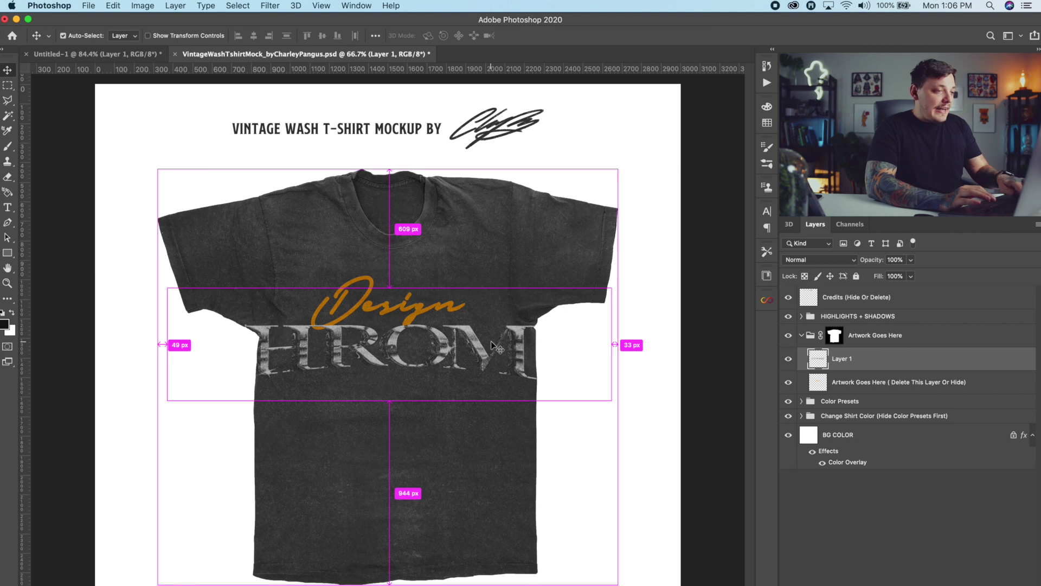
Shrink the lettering to chest size and darken the shirt colour to near-black #222222.
key(super+t)
drag(616, 294, 473, 307)
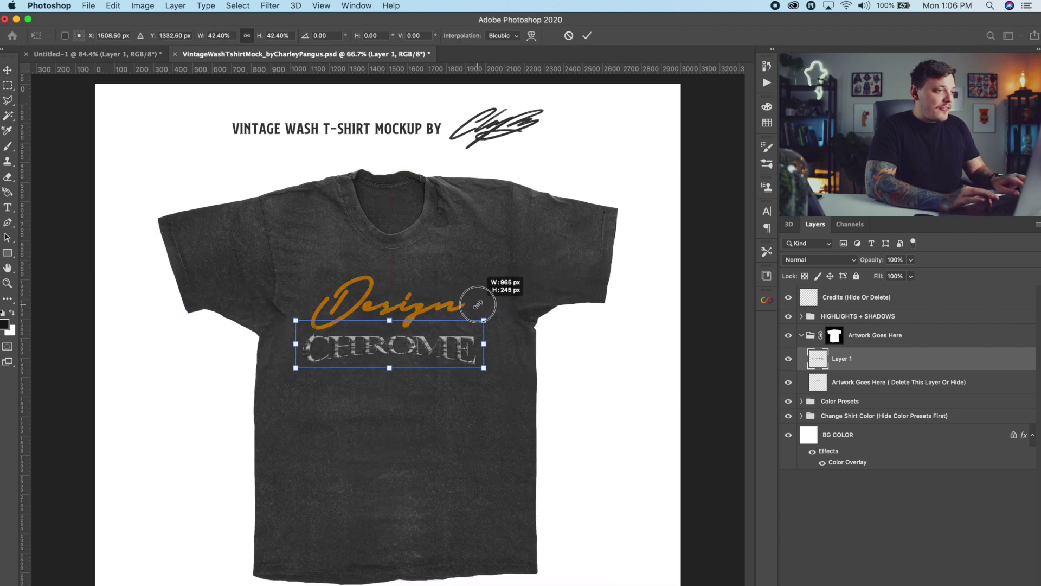
double_click(821, 433)
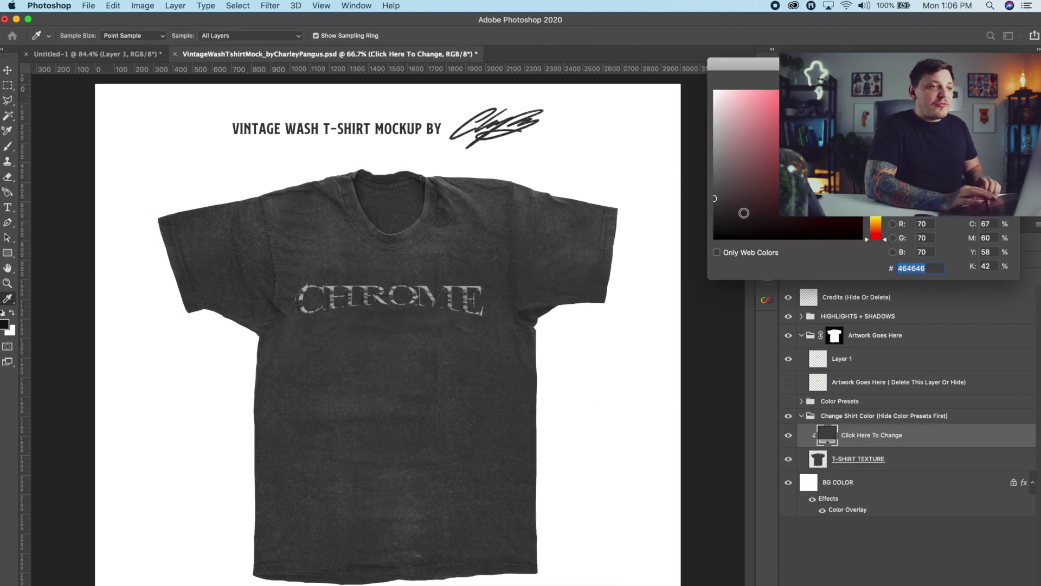
drag(744, 213, 688, 220)
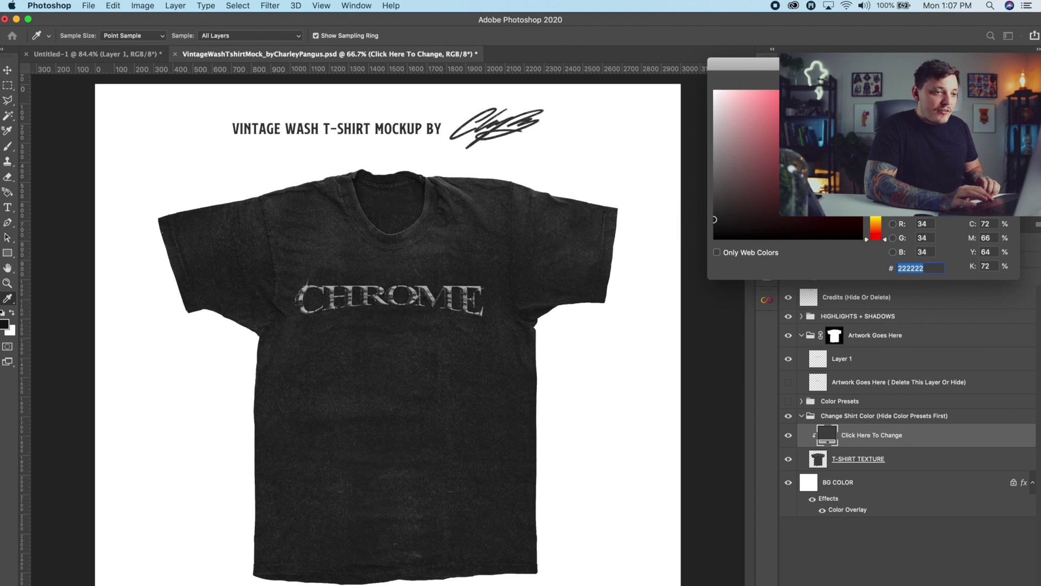
Confirm the #222222 shirt colour and turn on HIGHLIGHTS + TEXTURE in the HIGHLIGHTS + SHADOWS group.
key(Return)
click(806, 320)
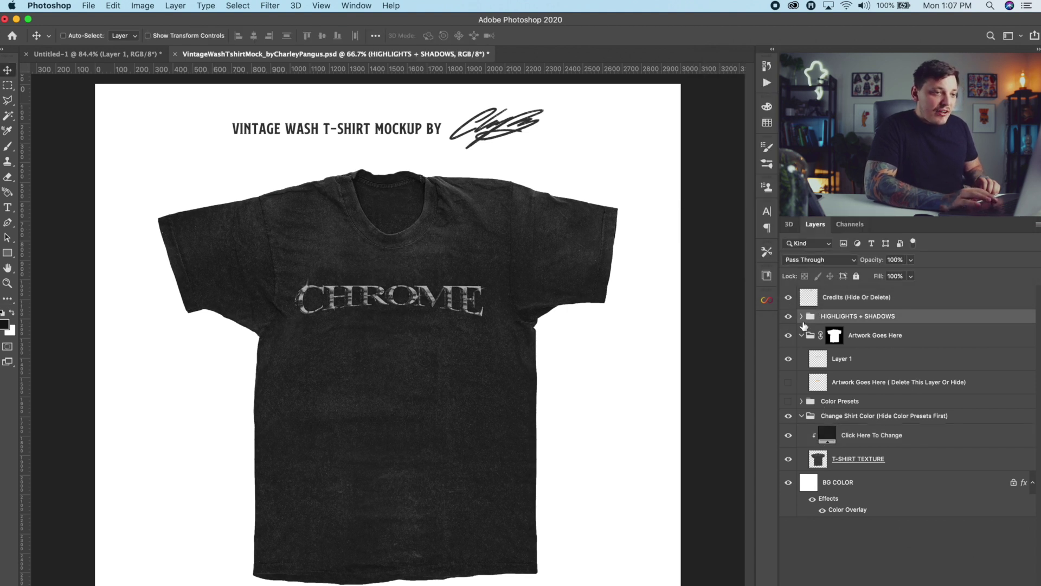
click(802, 317)
click(786, 337)
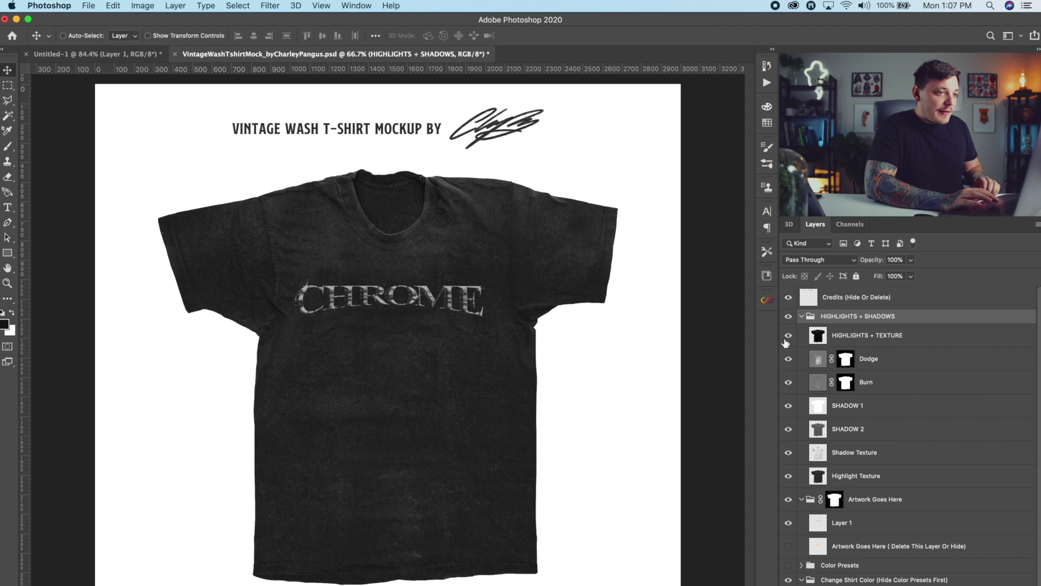
super+click(468, 323)
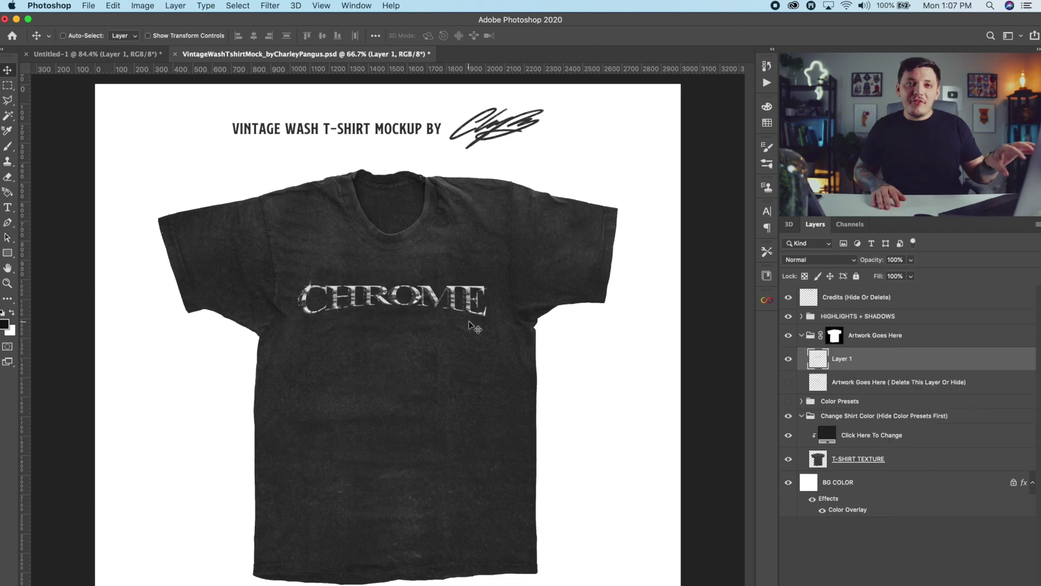